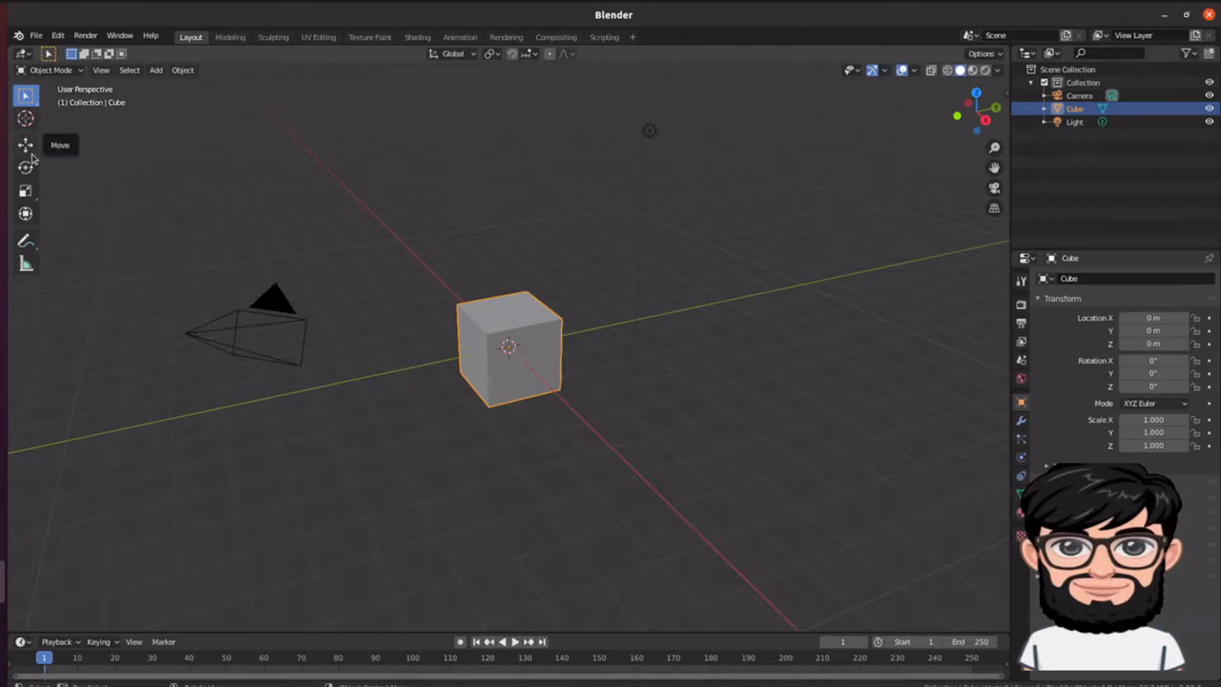
Step: Scale the cube into a huge flat box, about 100.6 in X, 41.1 in Y and 8.9 in Z
click(26, 197)
drag(564, 330, 744, 289)
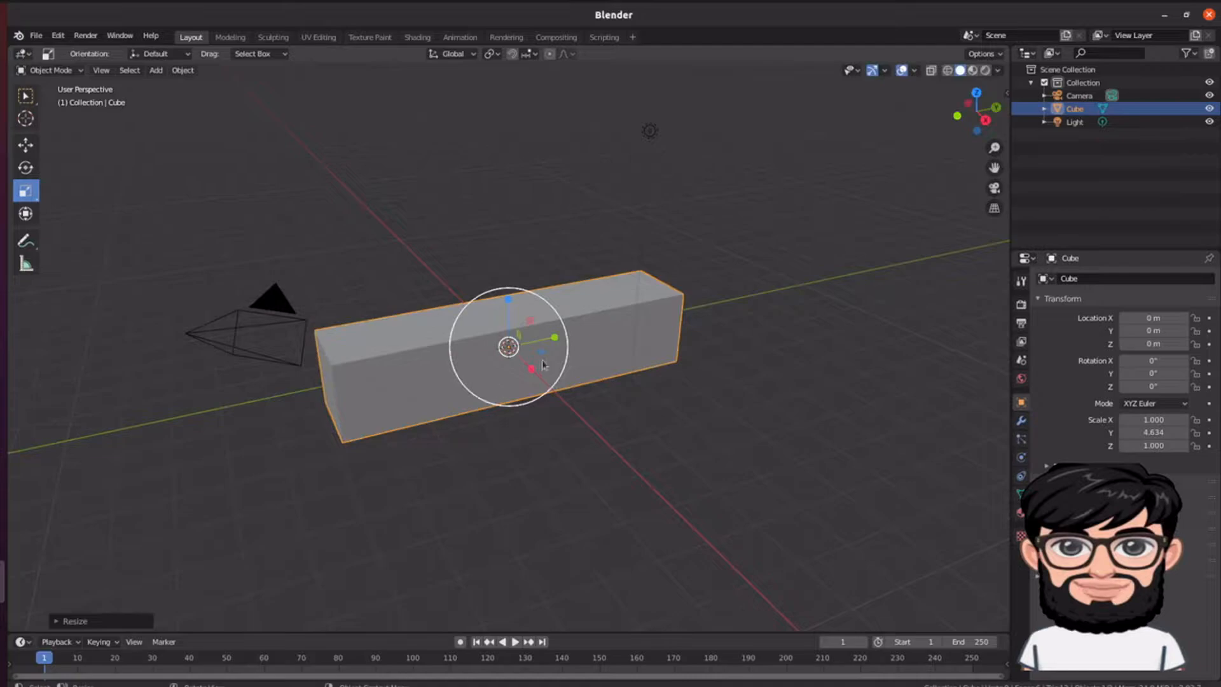
drag(532, 370, 777, 314)
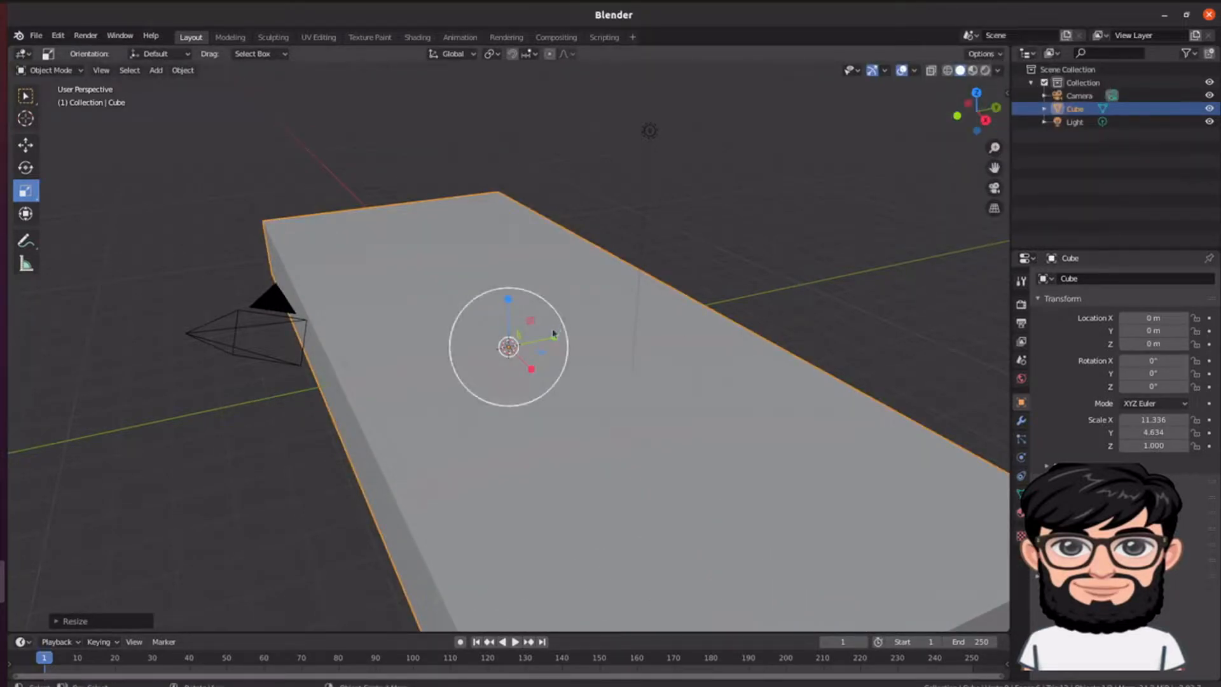
drag(554, 353, 906, 344)
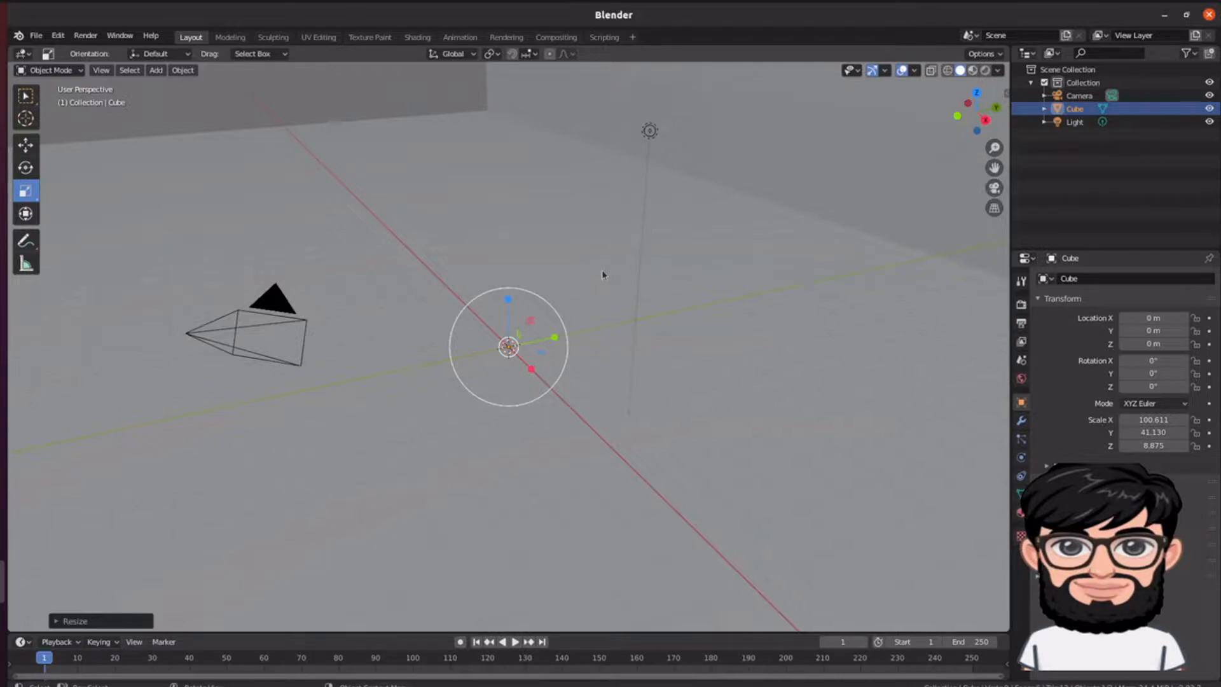
Step: Place the 3D cursor on the box floor near the scene centre and add a torus mesh there
click(28, 120)
click(498, 391)
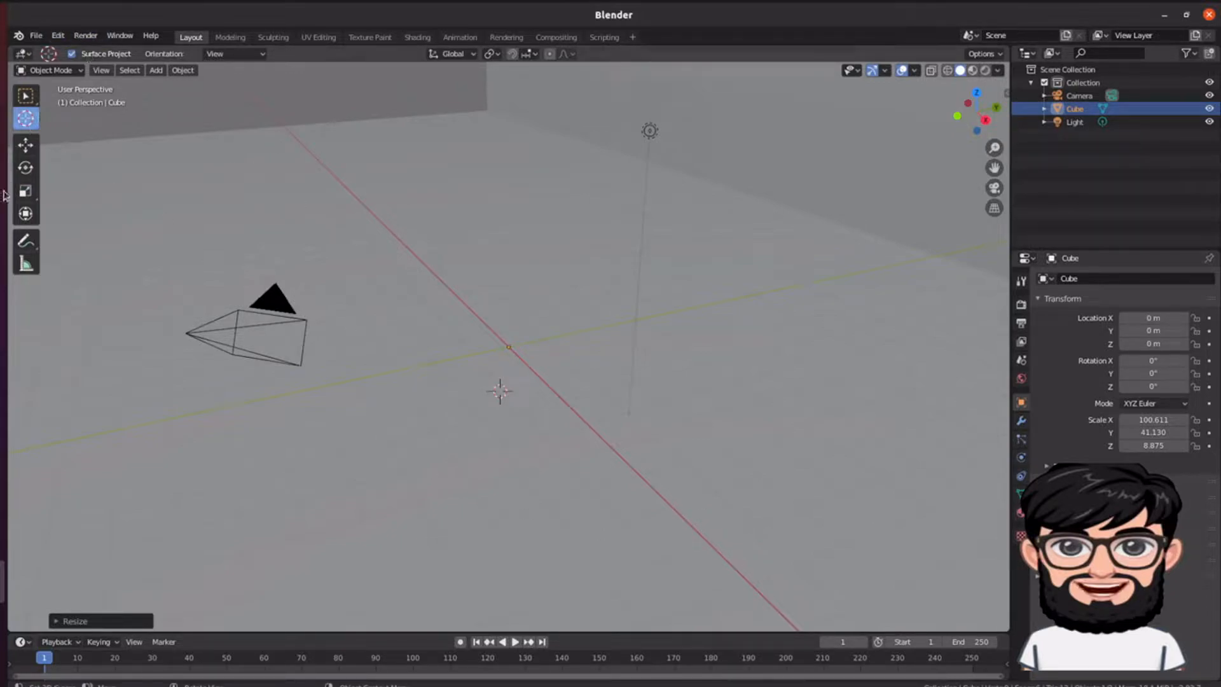
key(shift+a)
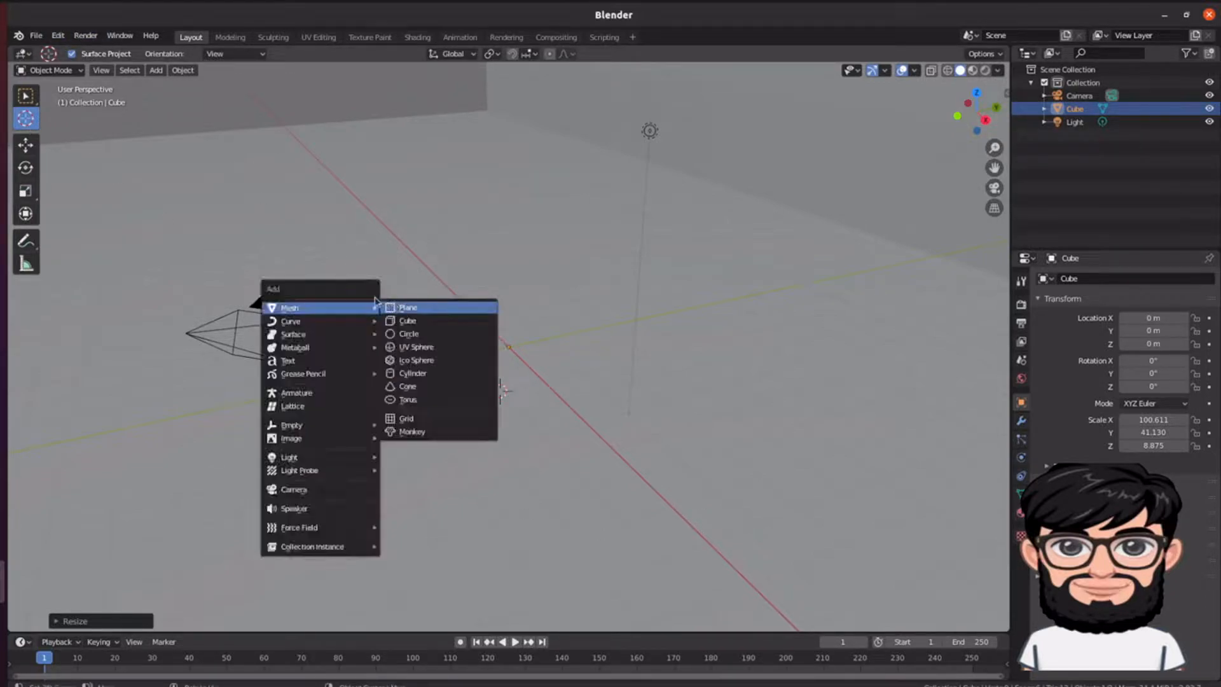
mouse_move(331, 317)
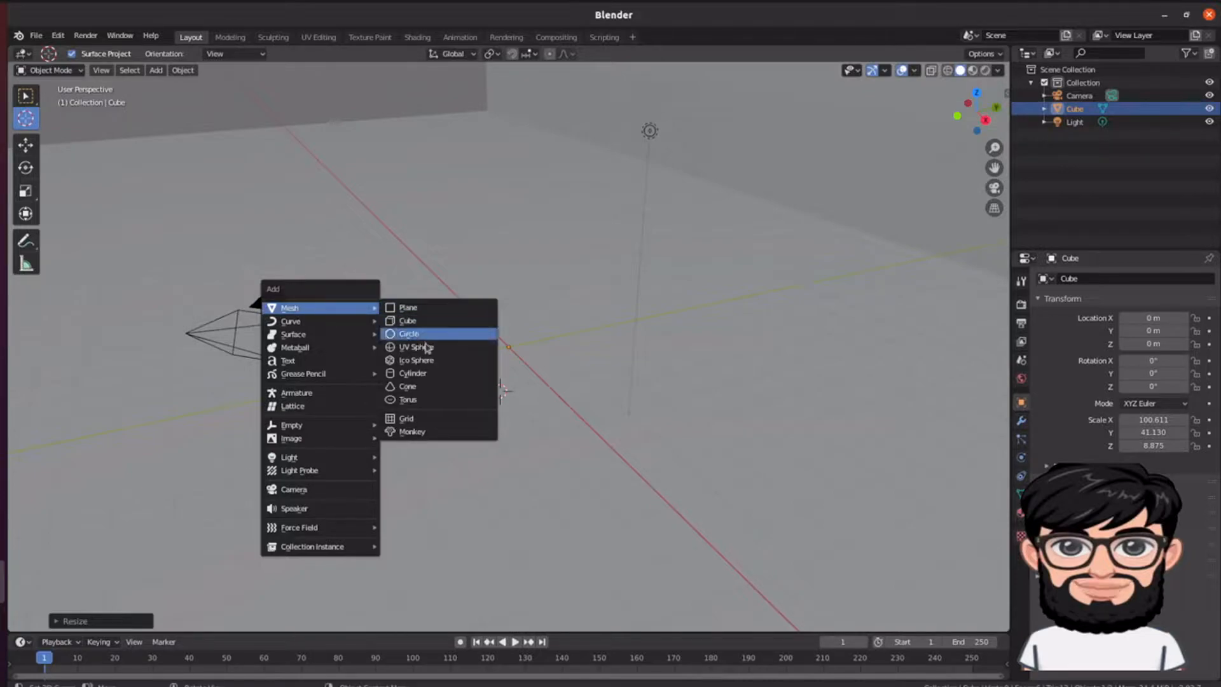
click(427, 400)
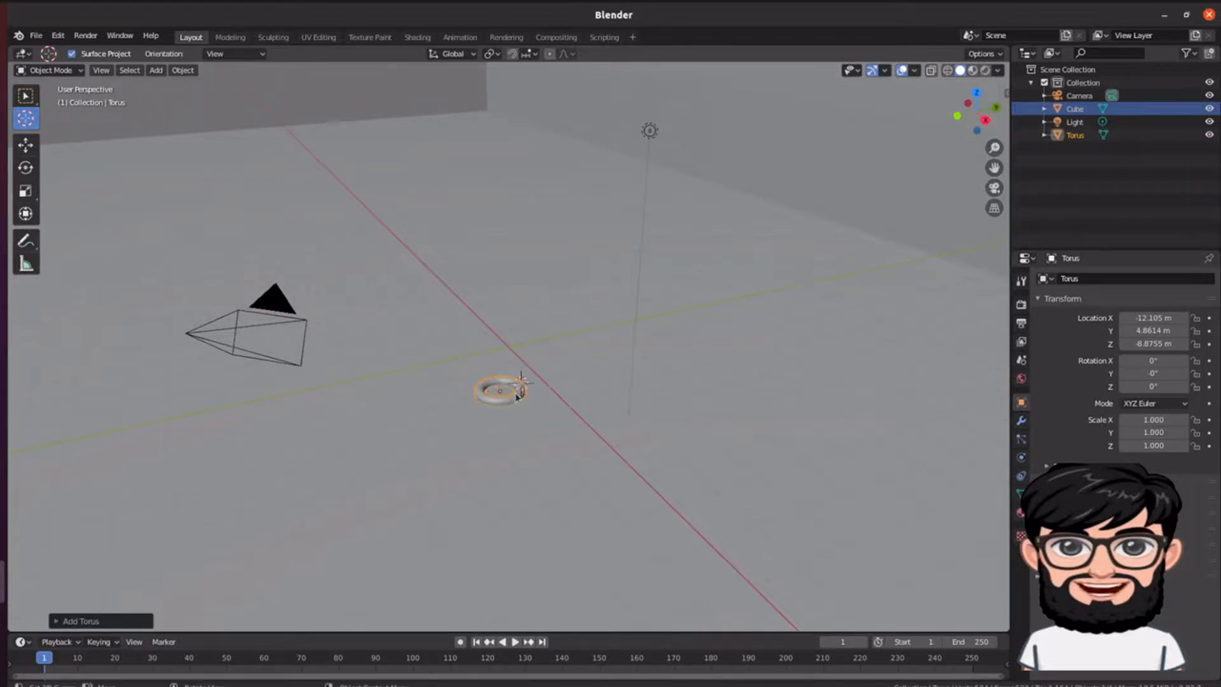
Step: Scale the torus uniformly to about 9.6
click(25, 95)
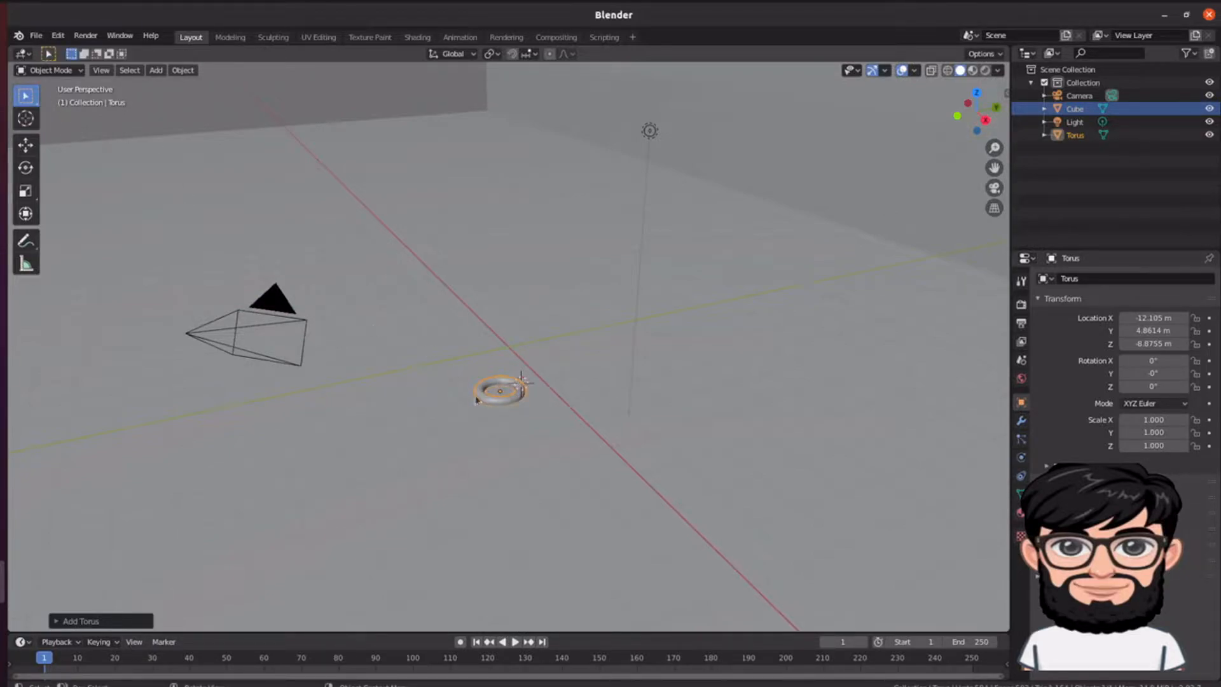
click(519, 401)
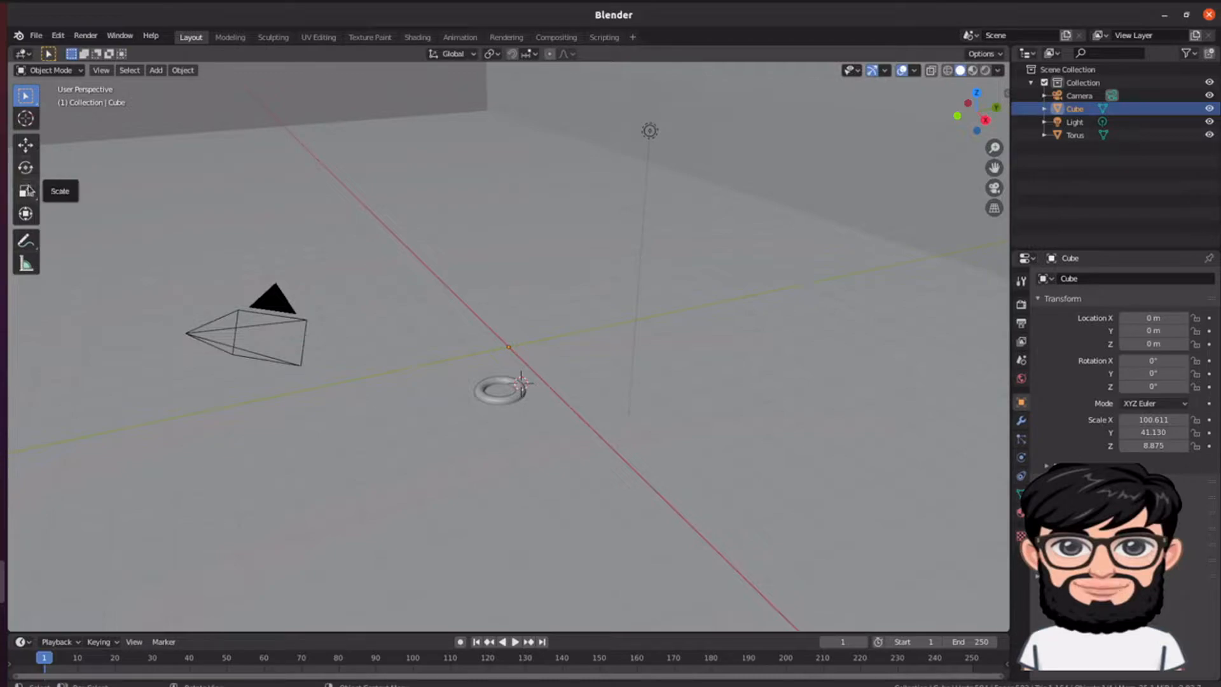
click(27, 190)
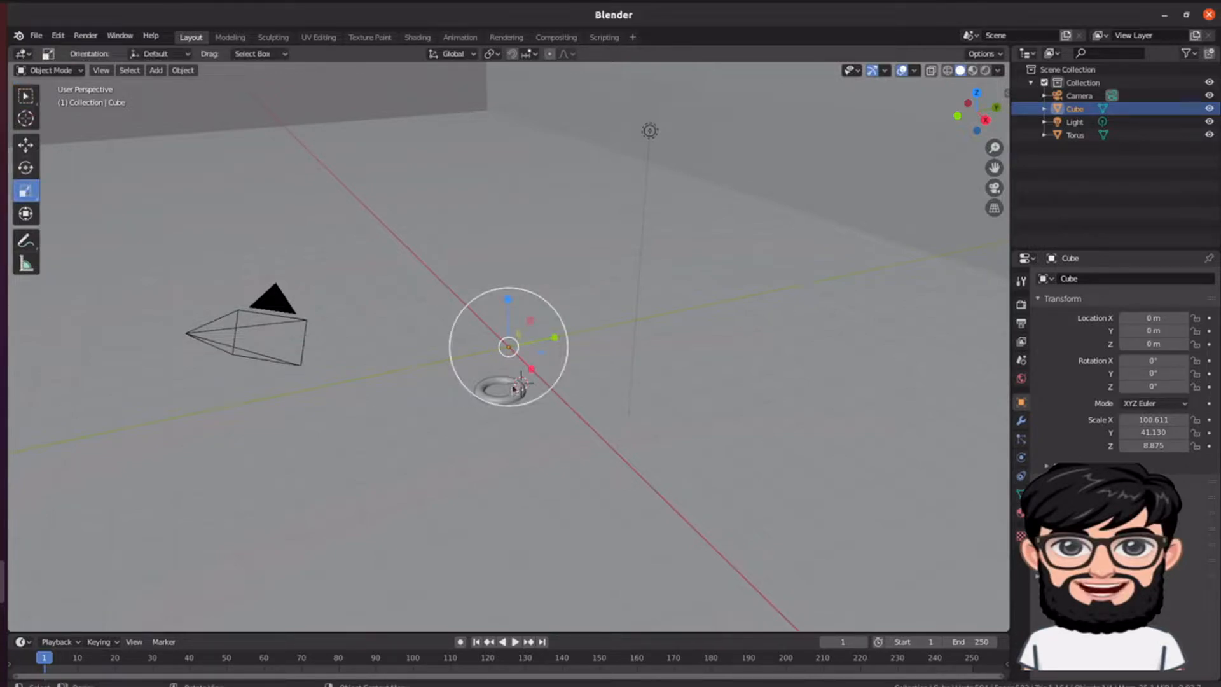
click(500, 404)
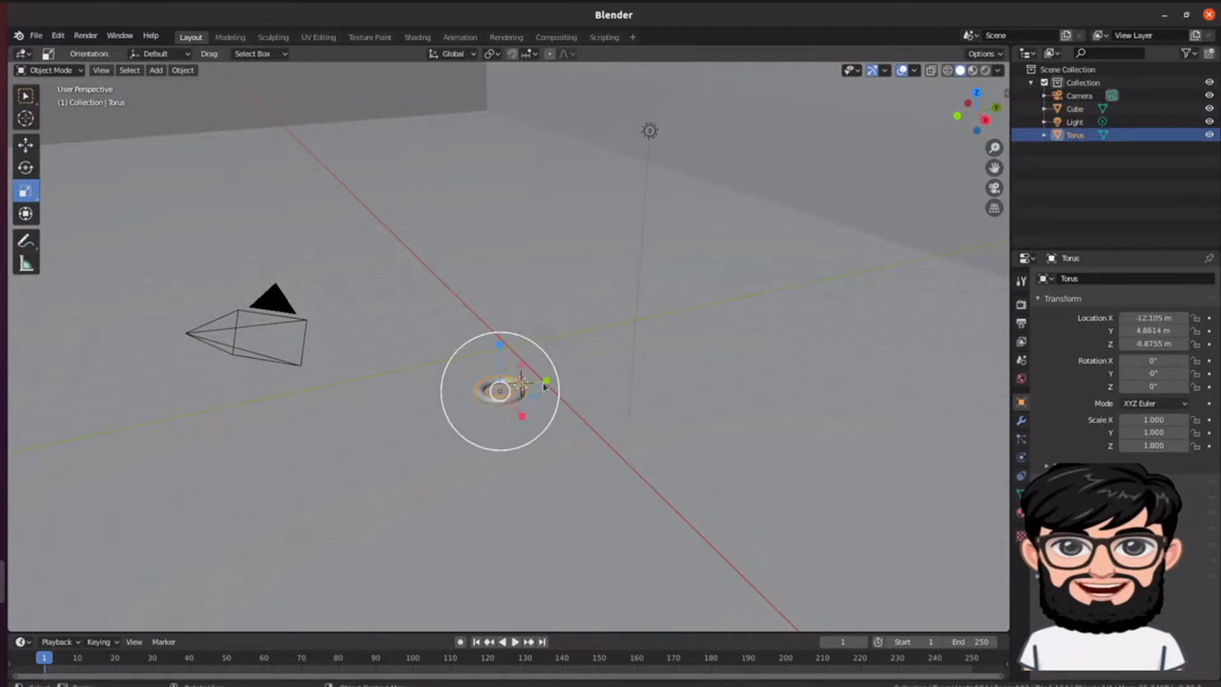
drag(553, 381, 620, 379)
key(ctrl+z)
key(s)
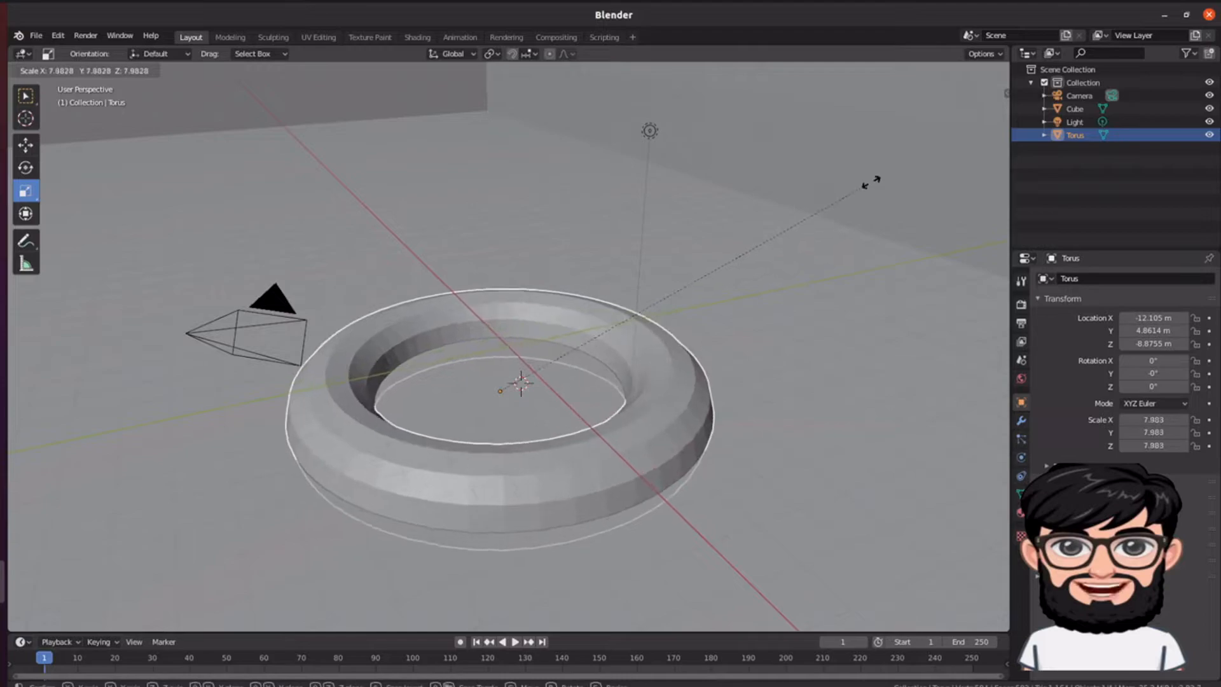
click(905, 78)
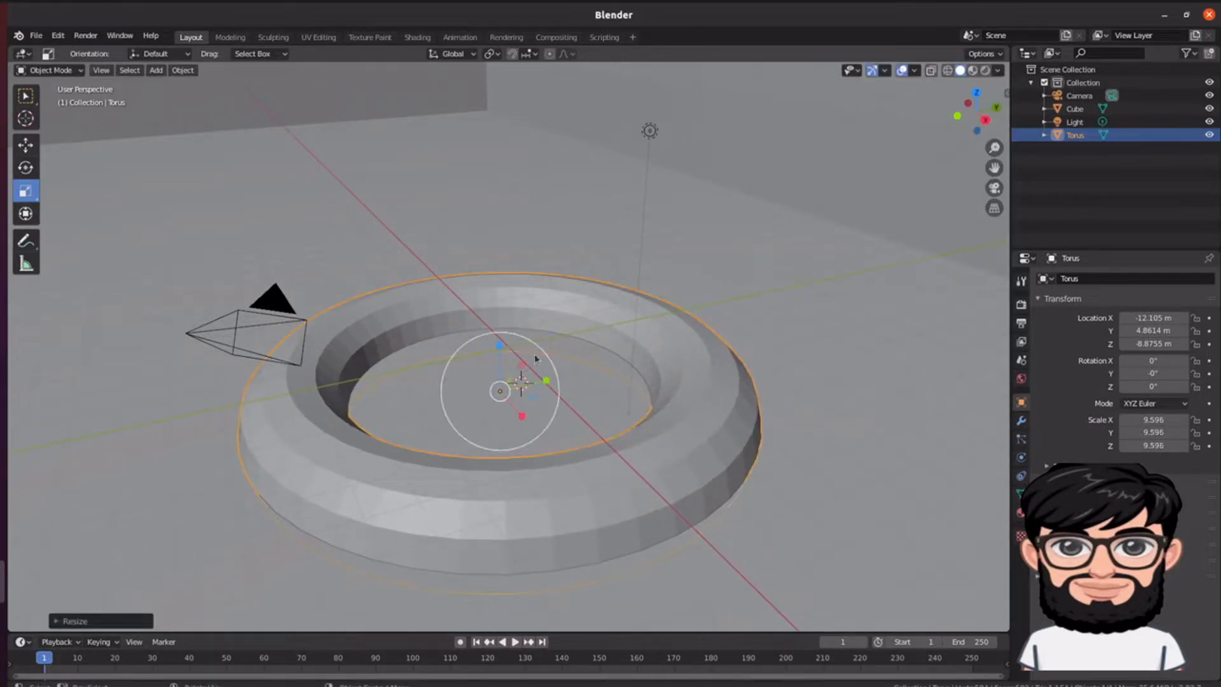
click(575, 301)
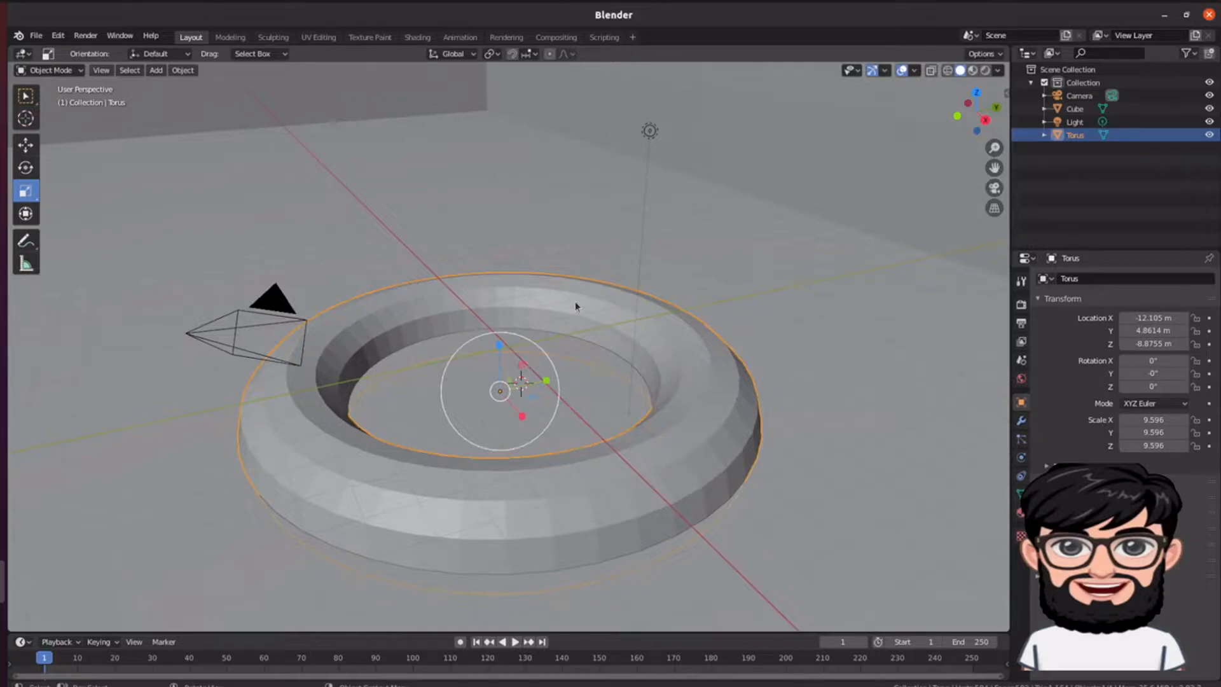
Step: Raise and shift the torus above the floor to about X -6.73 m, Y 0.87 m, Z -0.76 m
click(26, 145)
drag(502, 342, 501, 181)
drag(547, 222, 584, 275)
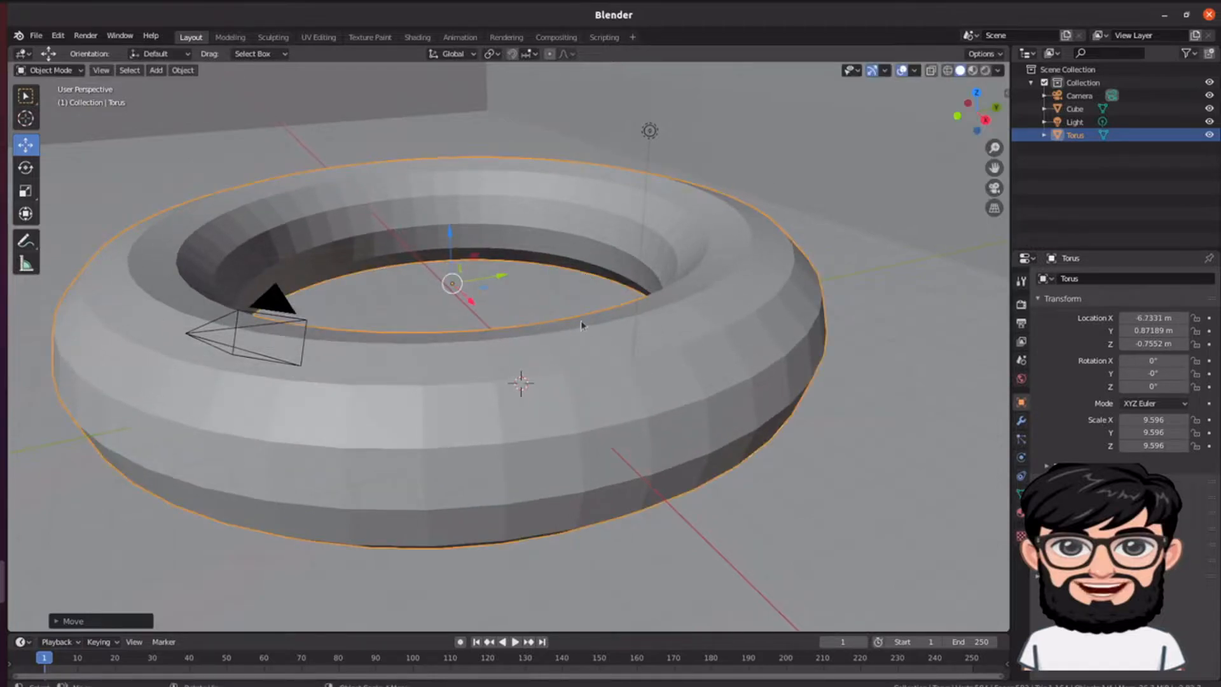
Step: Scale the torus down uniformly to about 6.745 and leave it selected
scroll(563, 313, down, 1)
scroll(564, 313, up, 1)
click(642, 233)
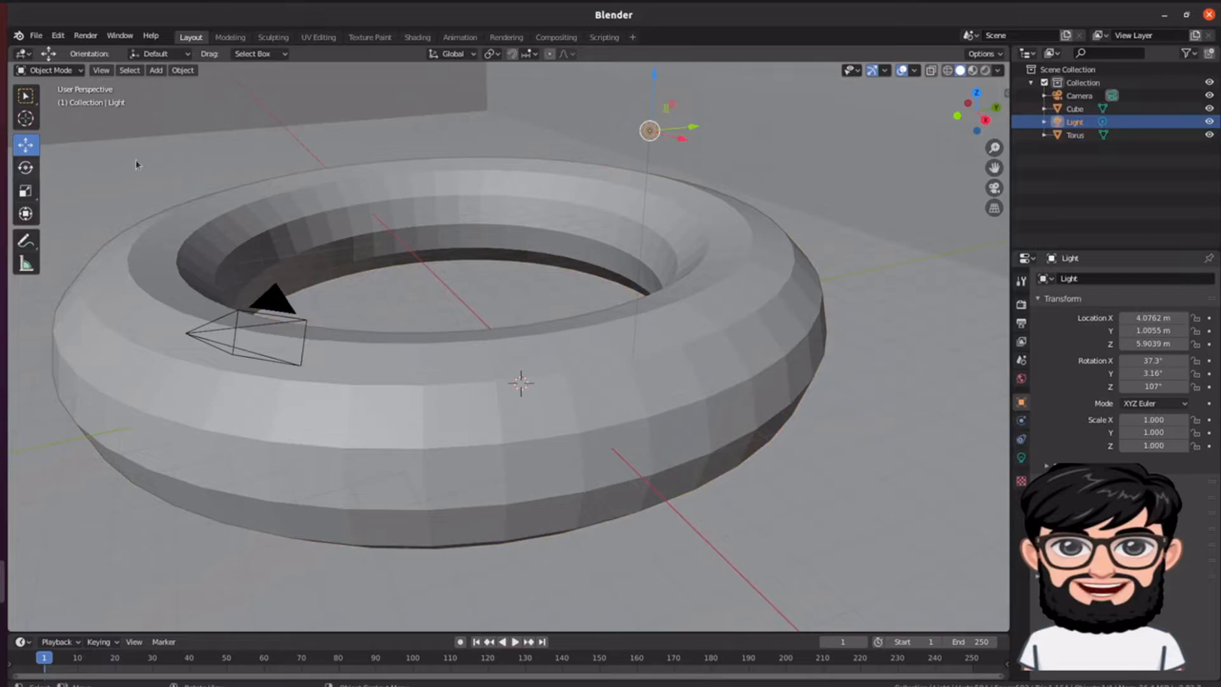
click(25, 190)
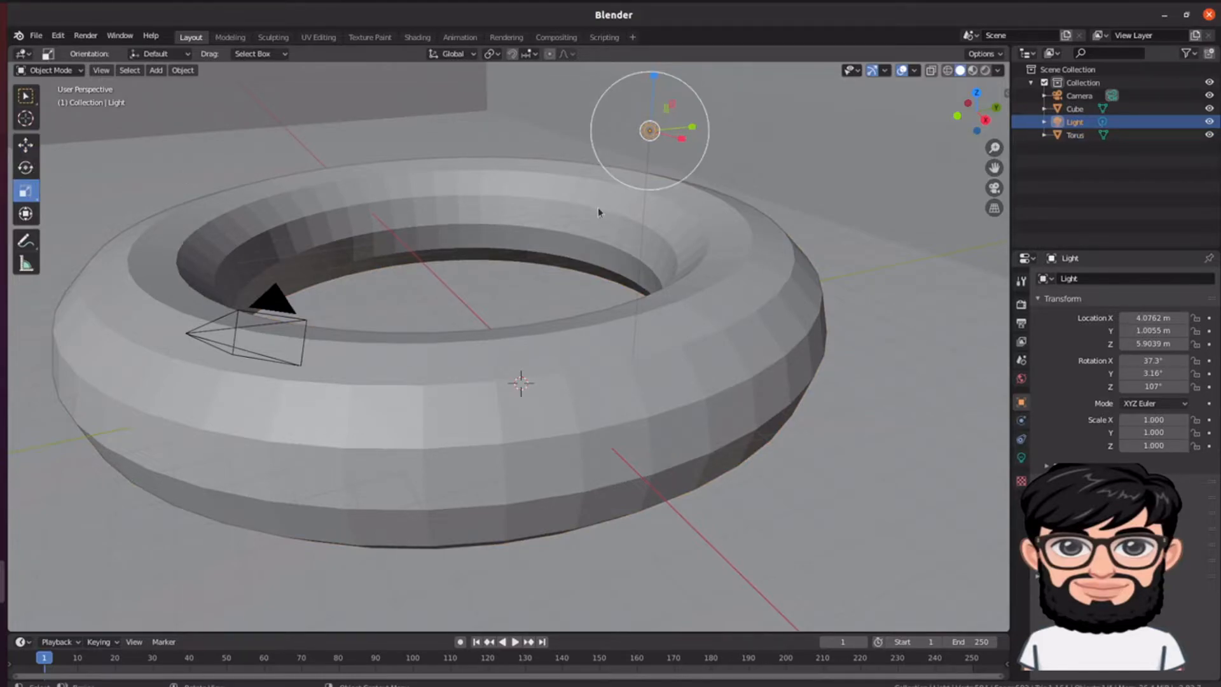
click(599, 211)
drag(472, 240, 461, 249)
click(571, 302)
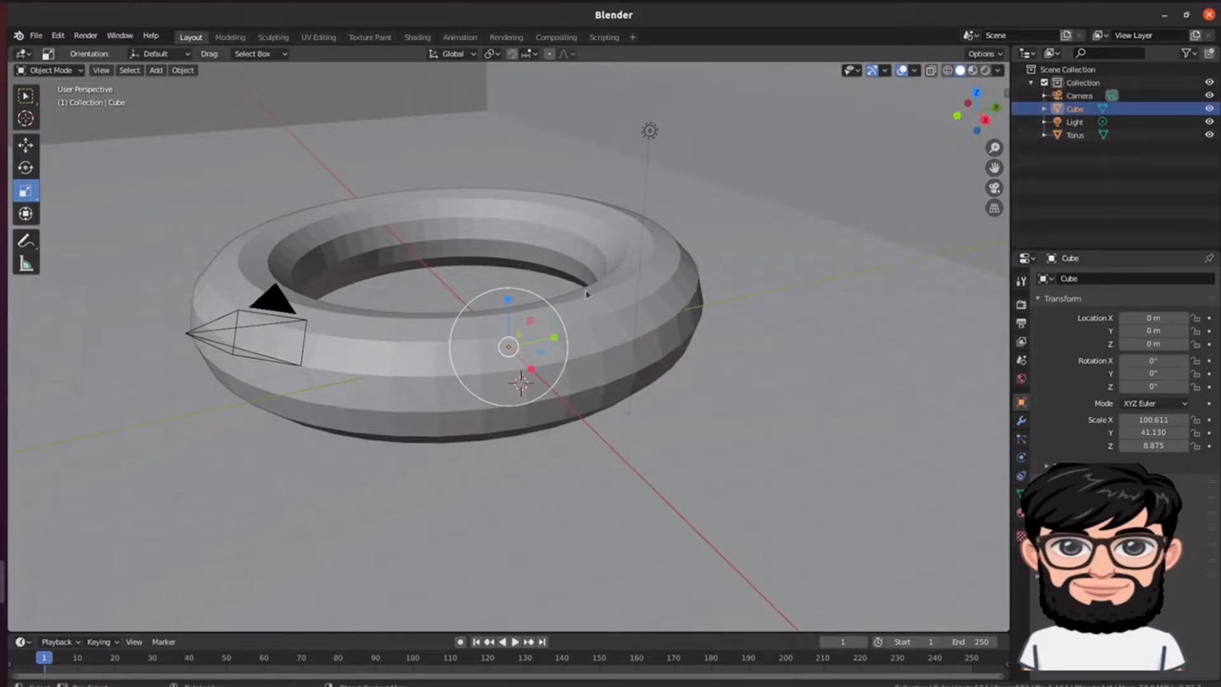
click(632, 332)
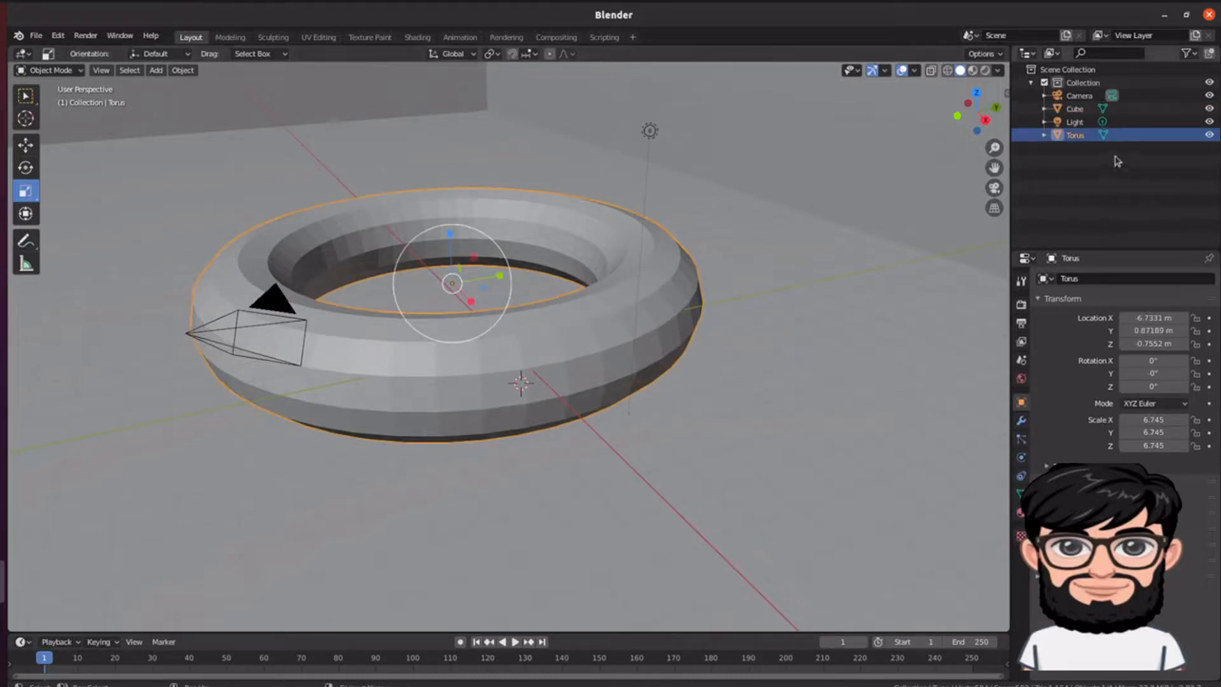
right_click(1079, 164)
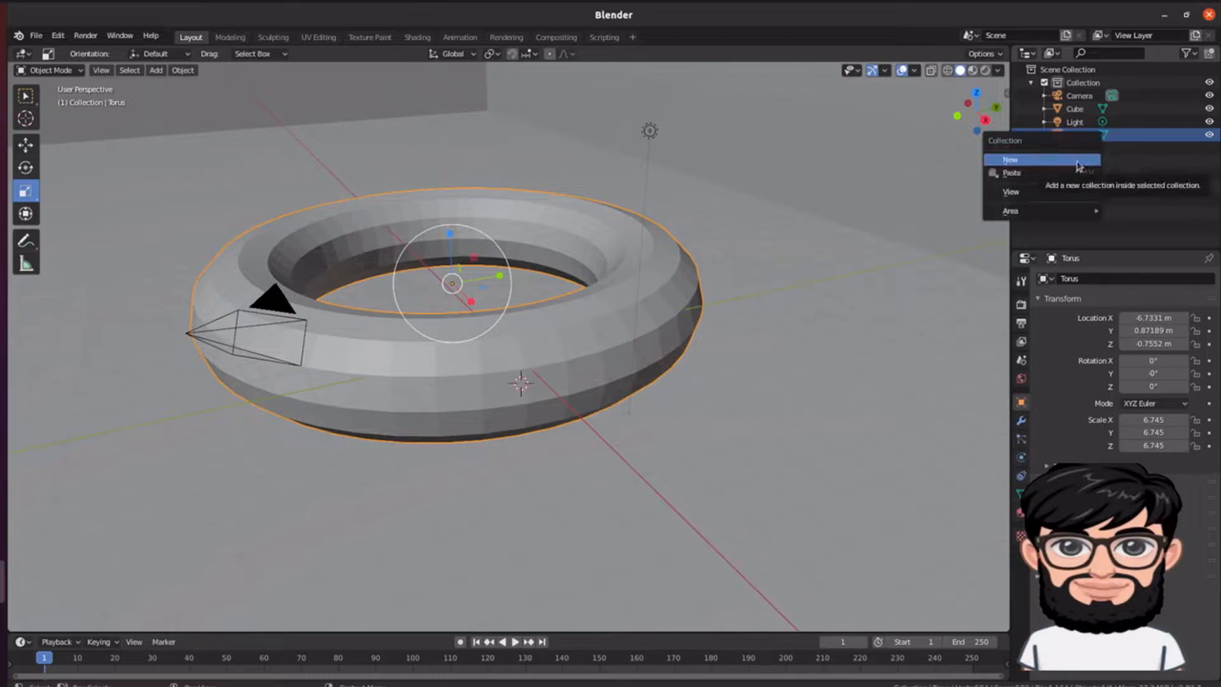
click(1079, 164)
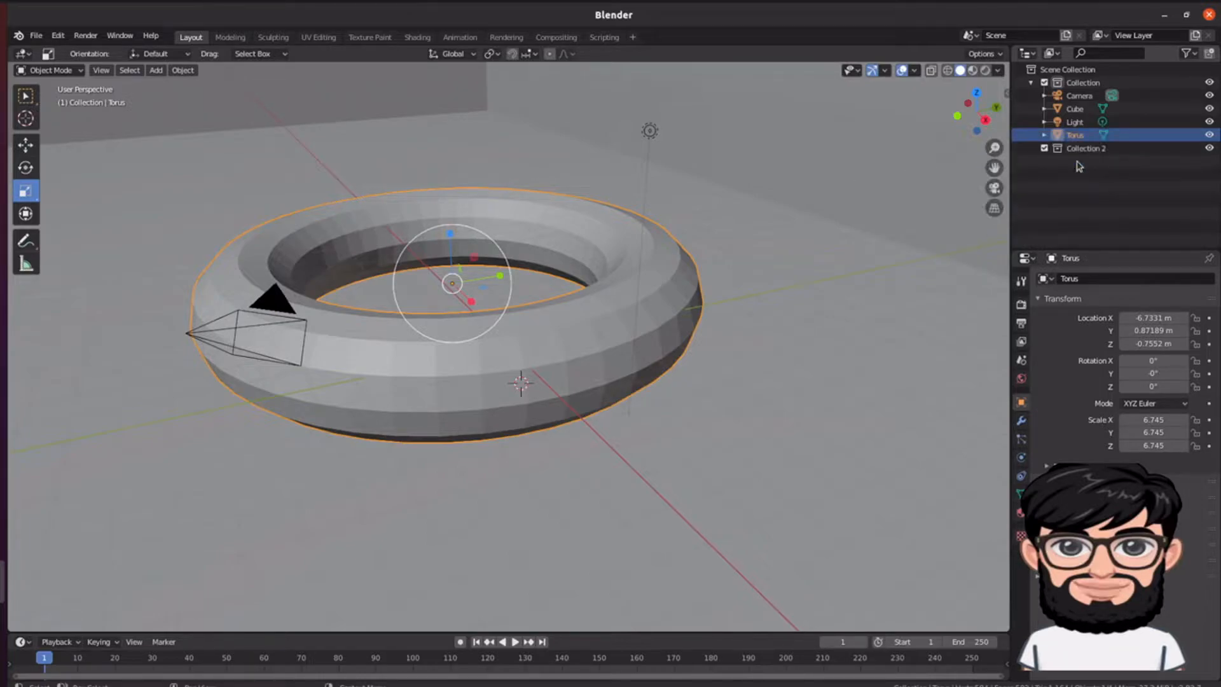
double_click(1081, 150)
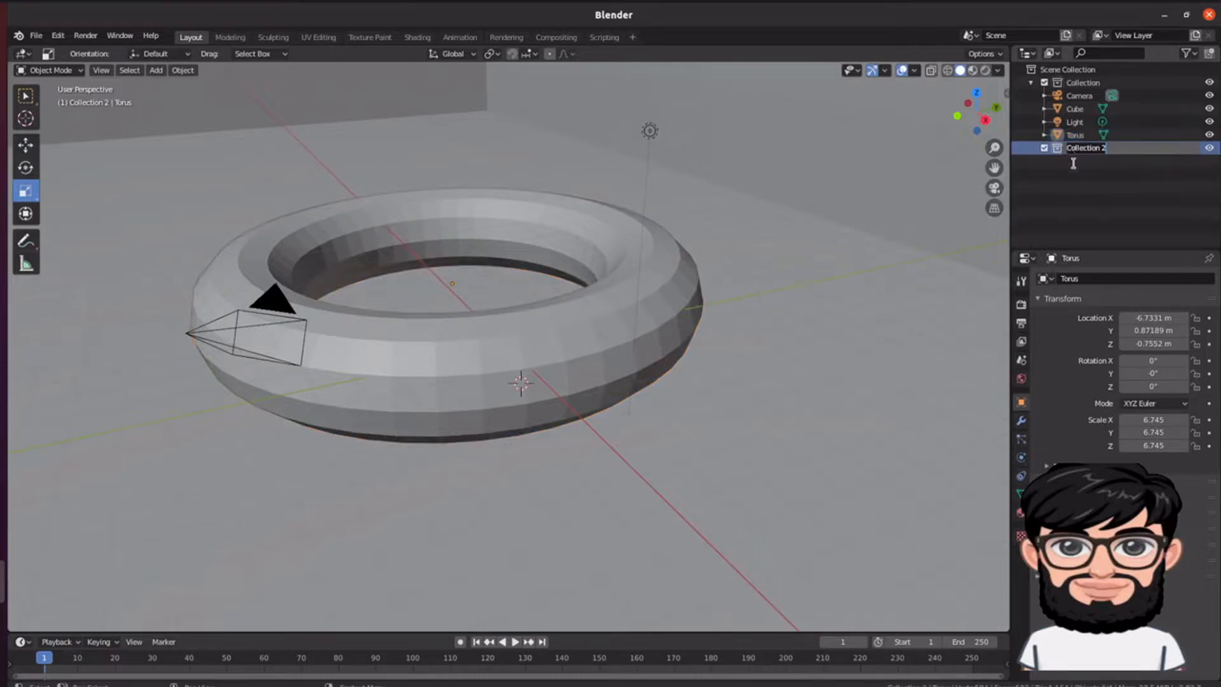
key(Return)
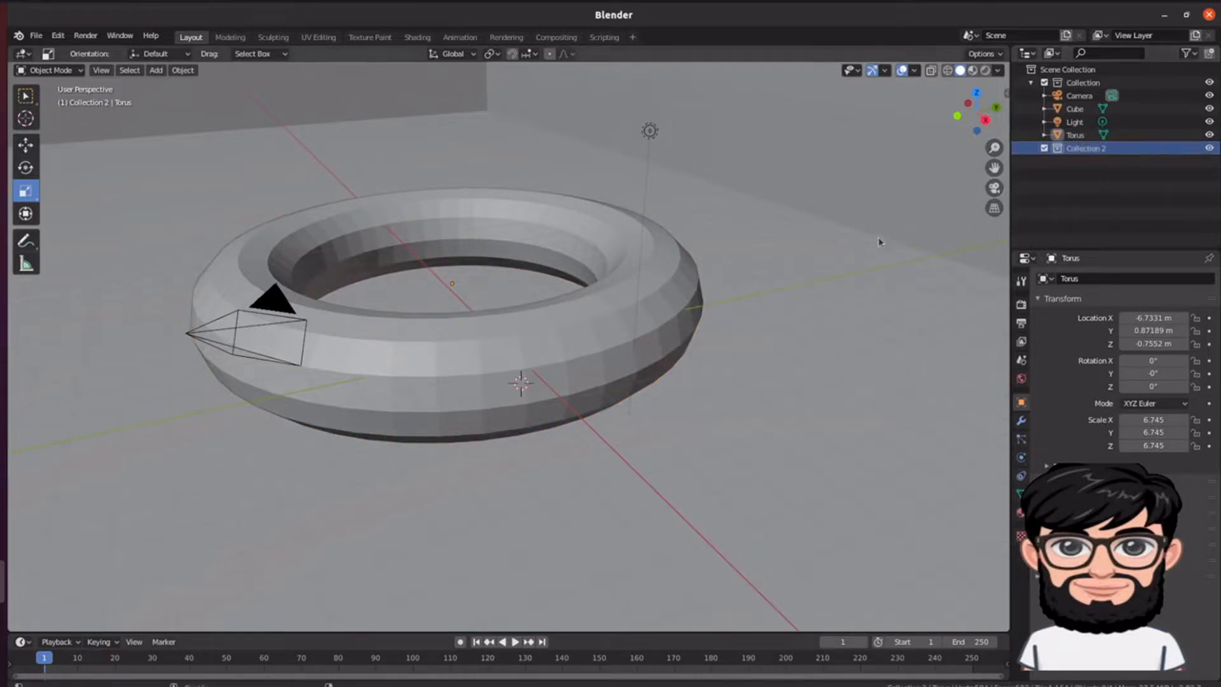
key(Delete)
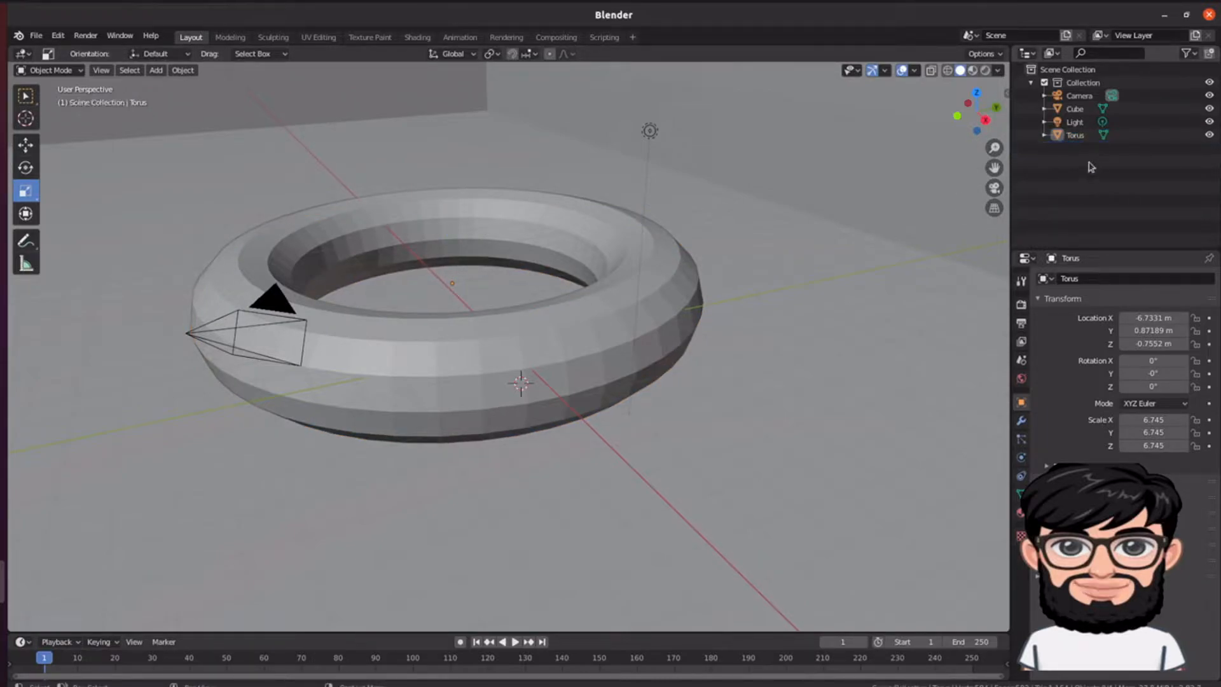
Step: Create a new collection named Donut and move the torus into it
right_click(1091, 163)
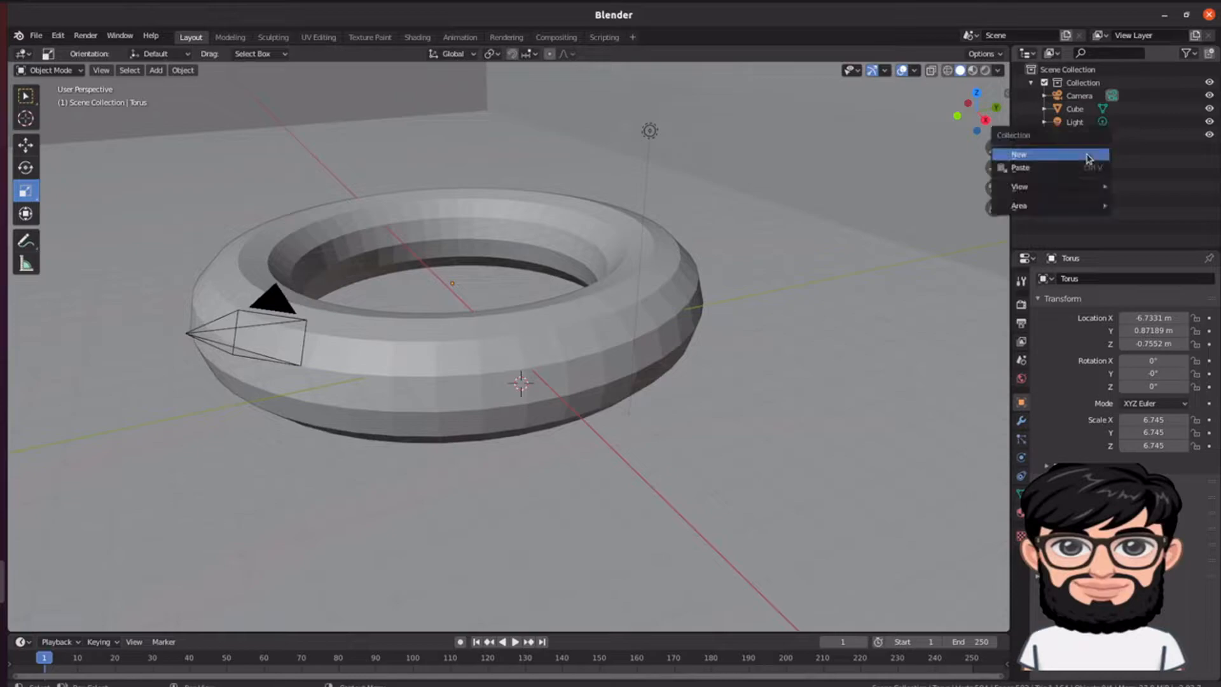
click(1031, 156)
click(1089, 151)
double_click(1088, 150)
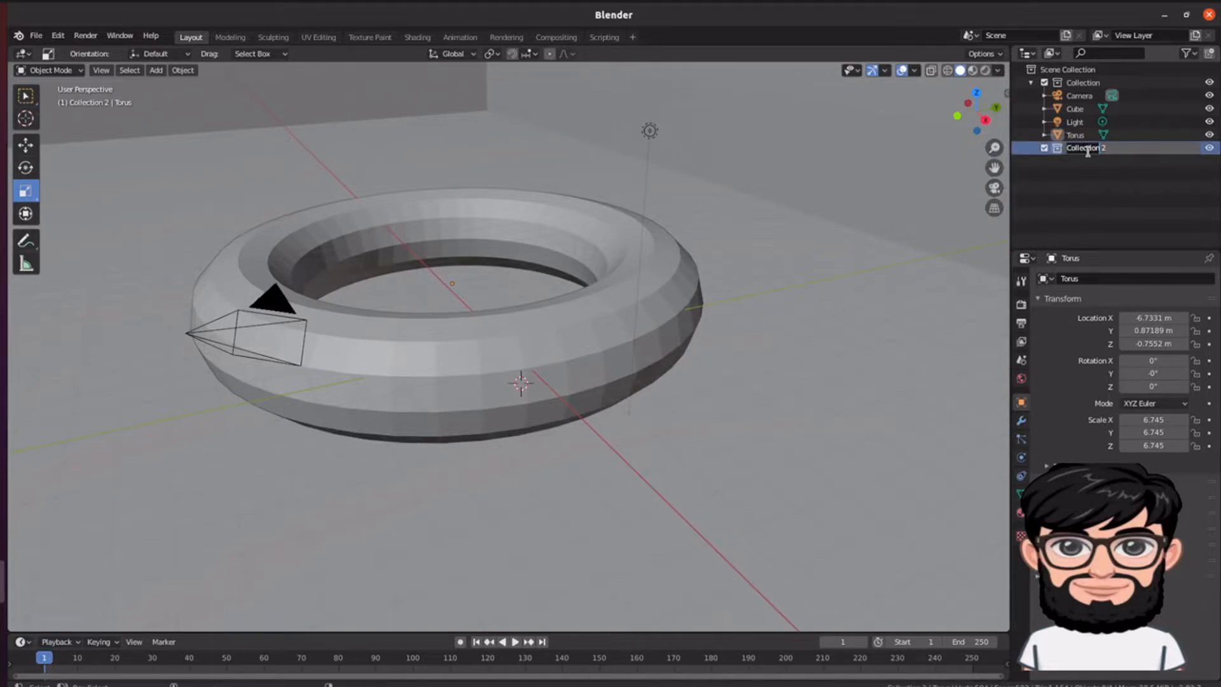
text(Donut)
key(Return)
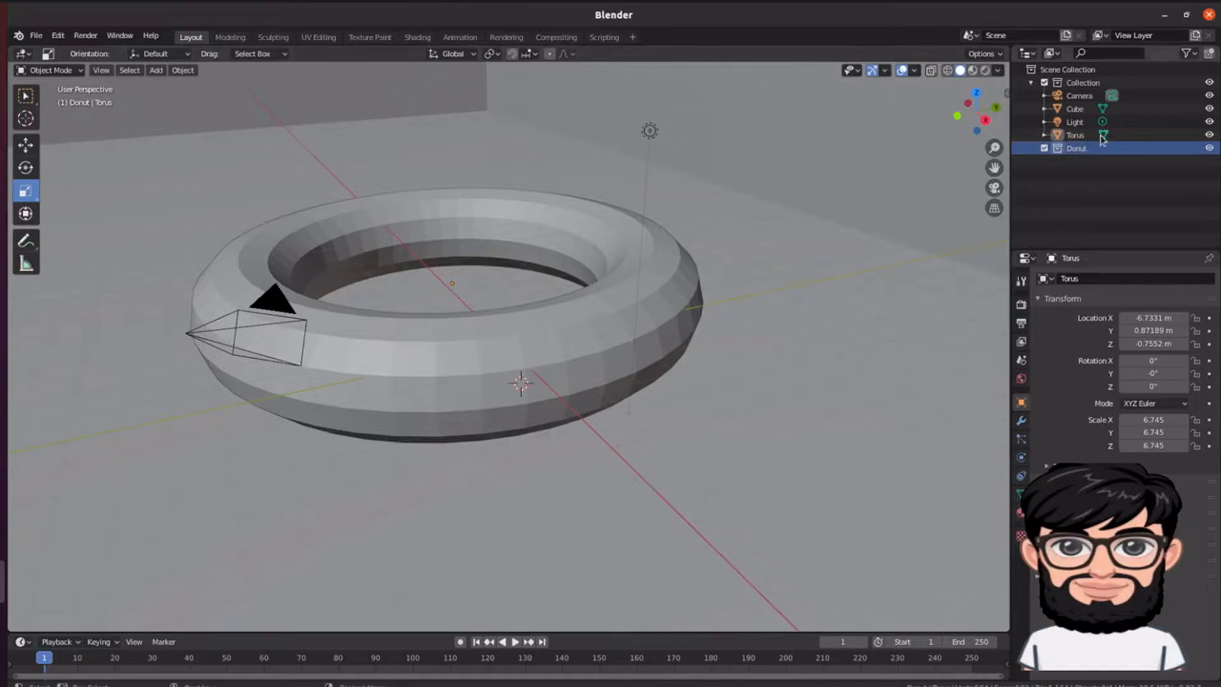
drag(1084, 140, 1081, 151)
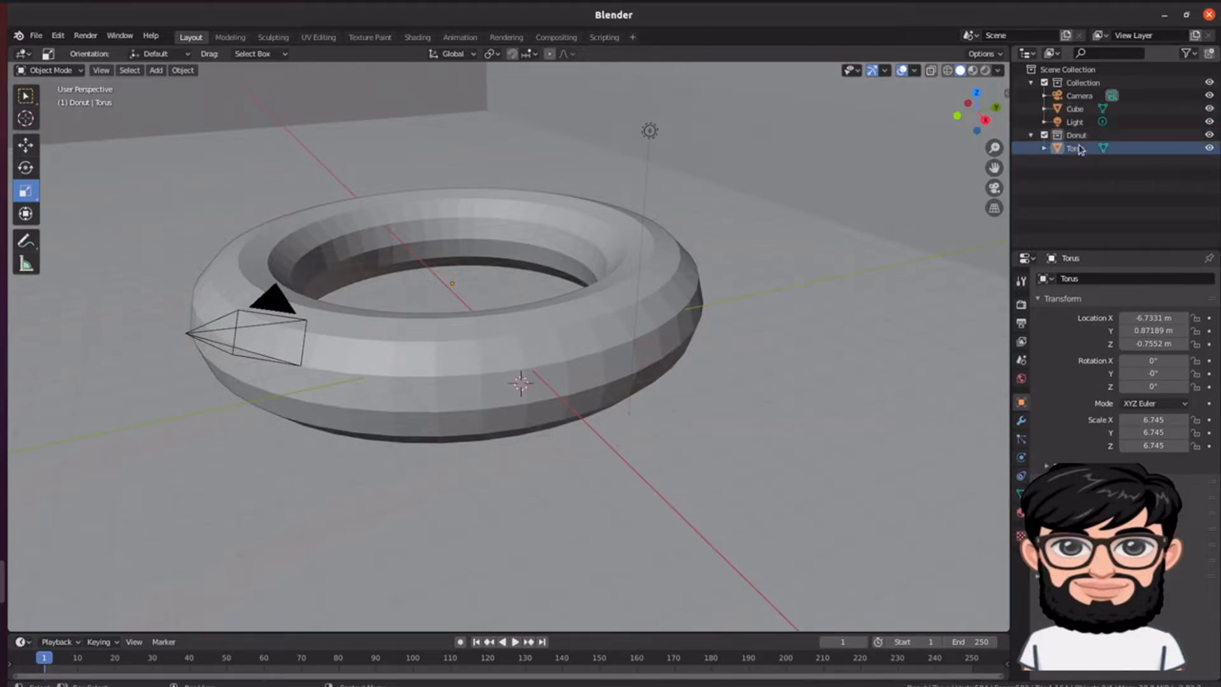
Step: Rename the original collection holding the camera, cube and light as Box
double_click(1100, 83)
text(B)
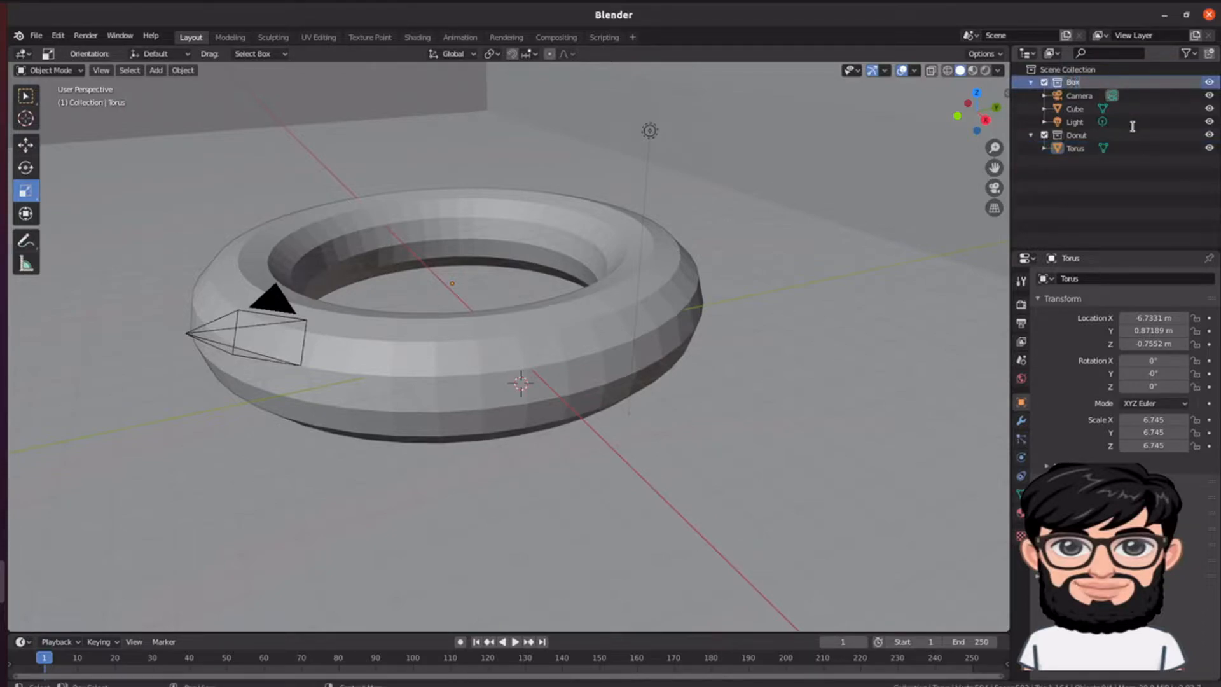
text(ox)
key(Return)
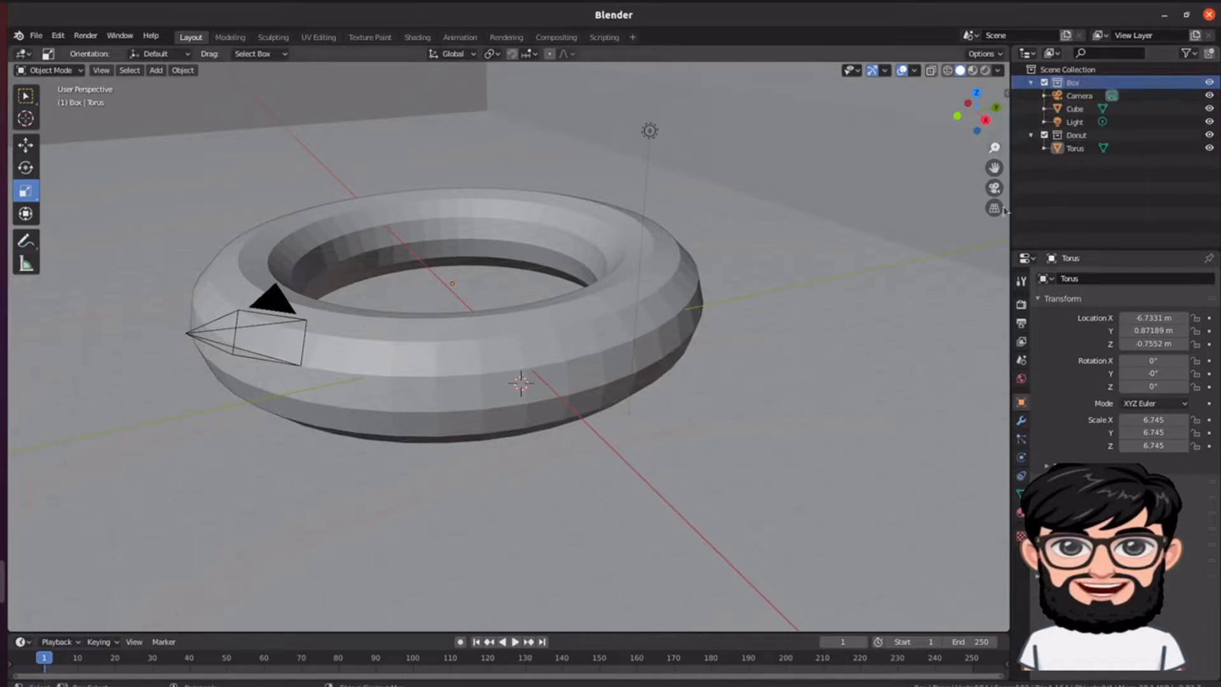
Step: Rename the Box collection as Donut Party
double_click(1085, 82)
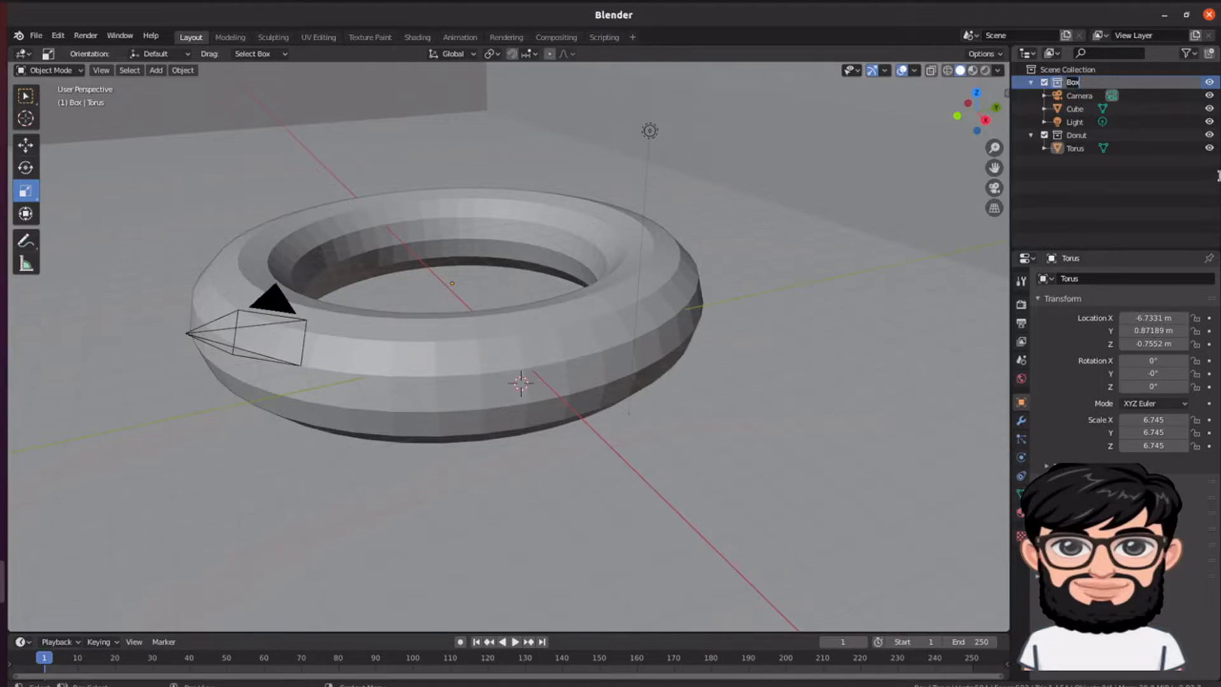
text(Donut Party)
key(Return)
Step: Create a new collection, nest it inside Donut Party and name it Donut Box
click(1091, 85)
right_click(1077, 166)
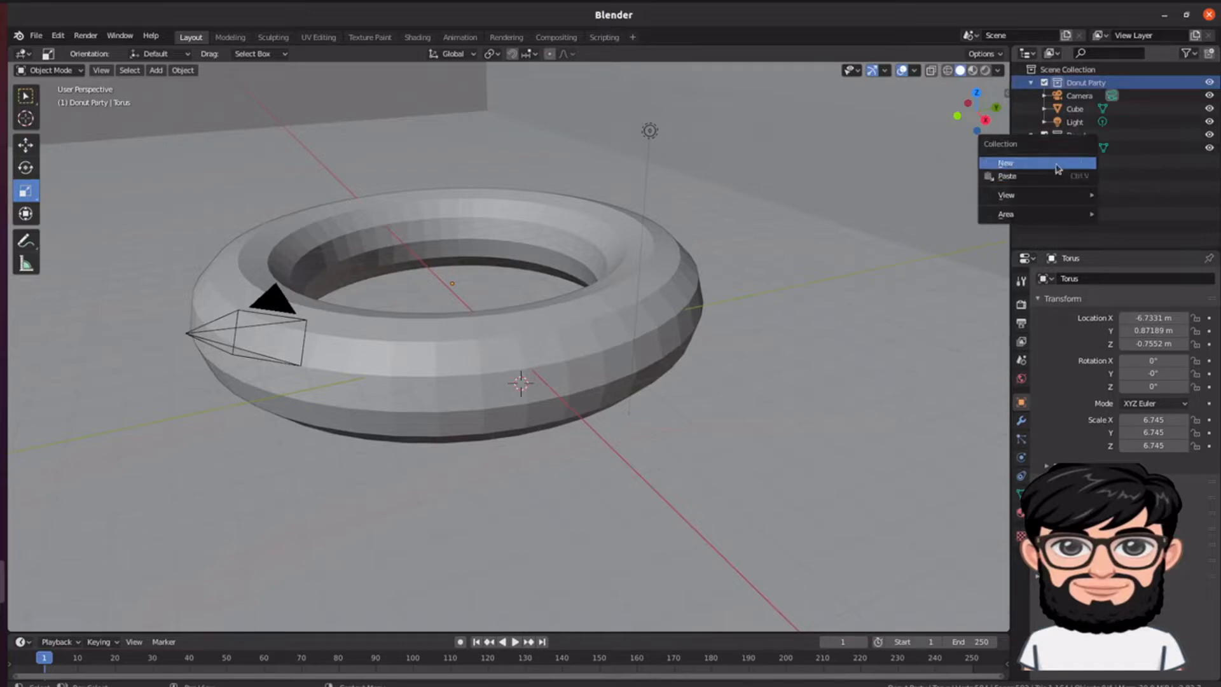
click(1055, 176)
drag(1086, 161, 1076, 85)
click(1097, 95)
double_click(1097, 96)
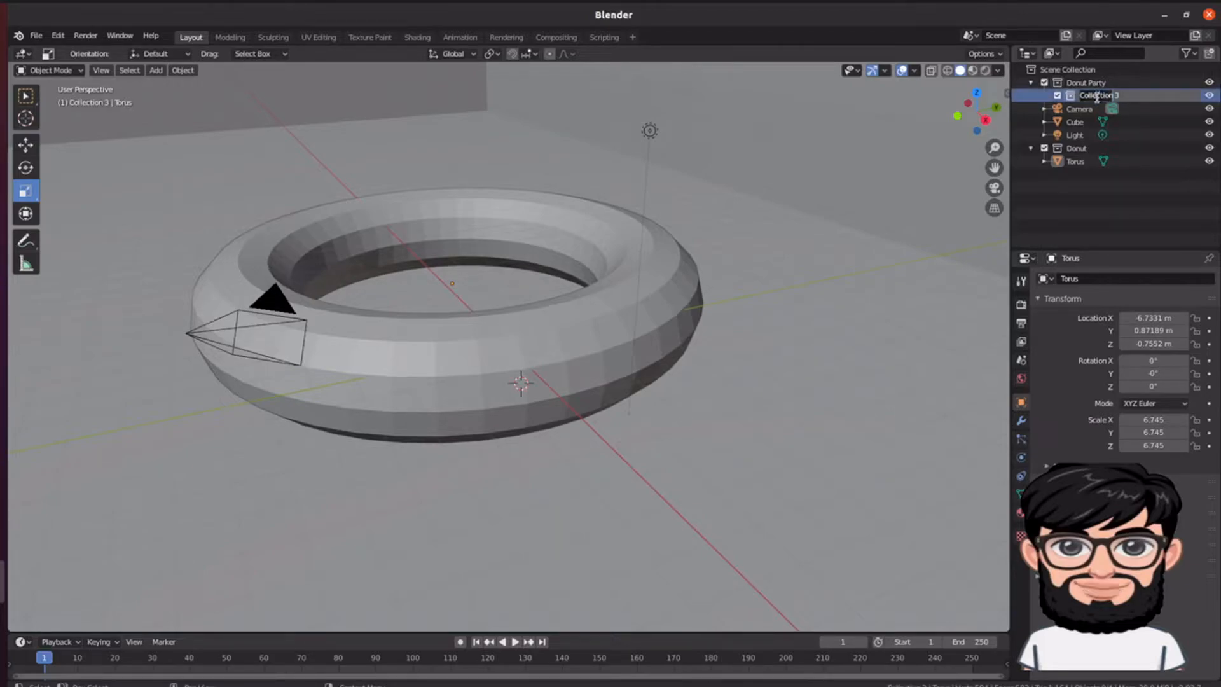
text(Donut Box)
key(Return)
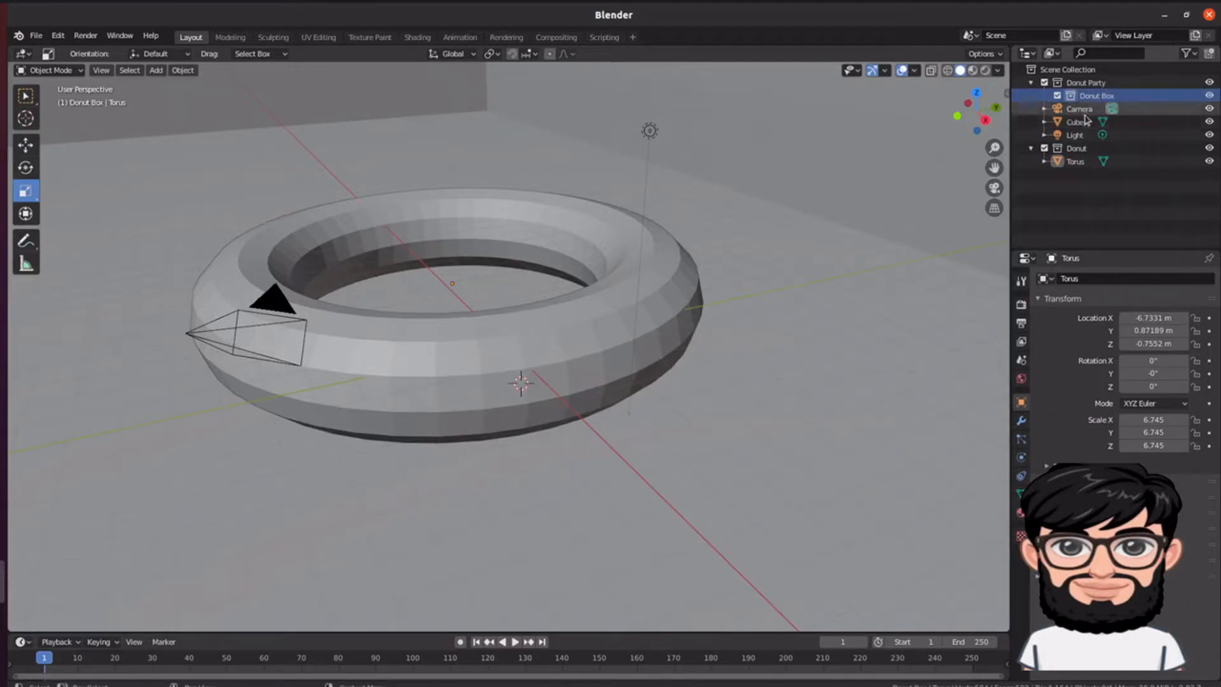
Step: Try moving the camera, cube, light and torus together into Donut Party, and return the torus to the Donut collection
click(1081, 109)
shift+click(1084, 123)
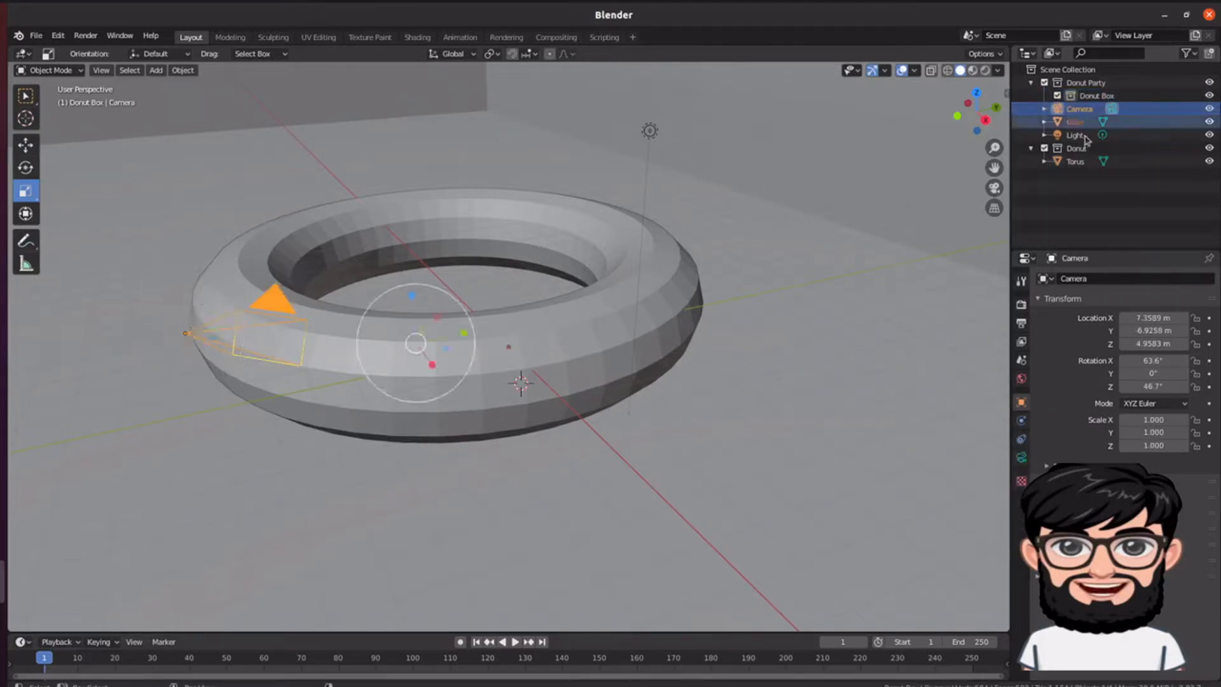
shift+click(1085, 138)
shift+click(1085, 150)
shift+click(1085, 162)
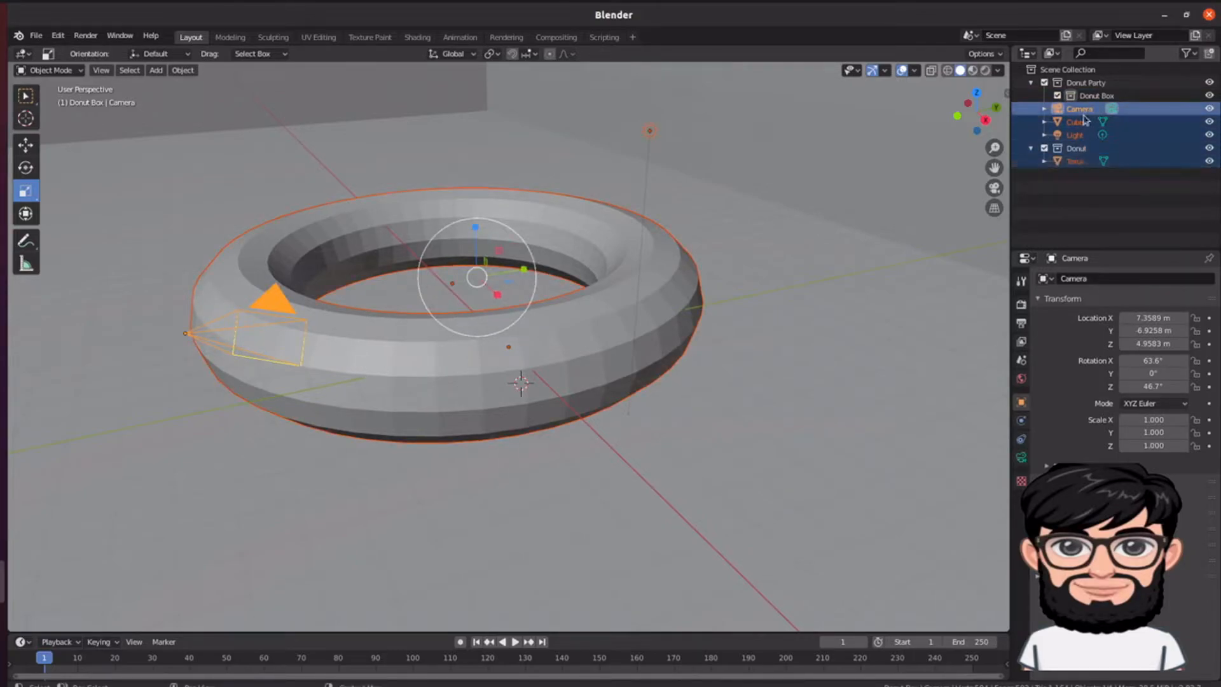
drag(1096, 110, 1086, 82)
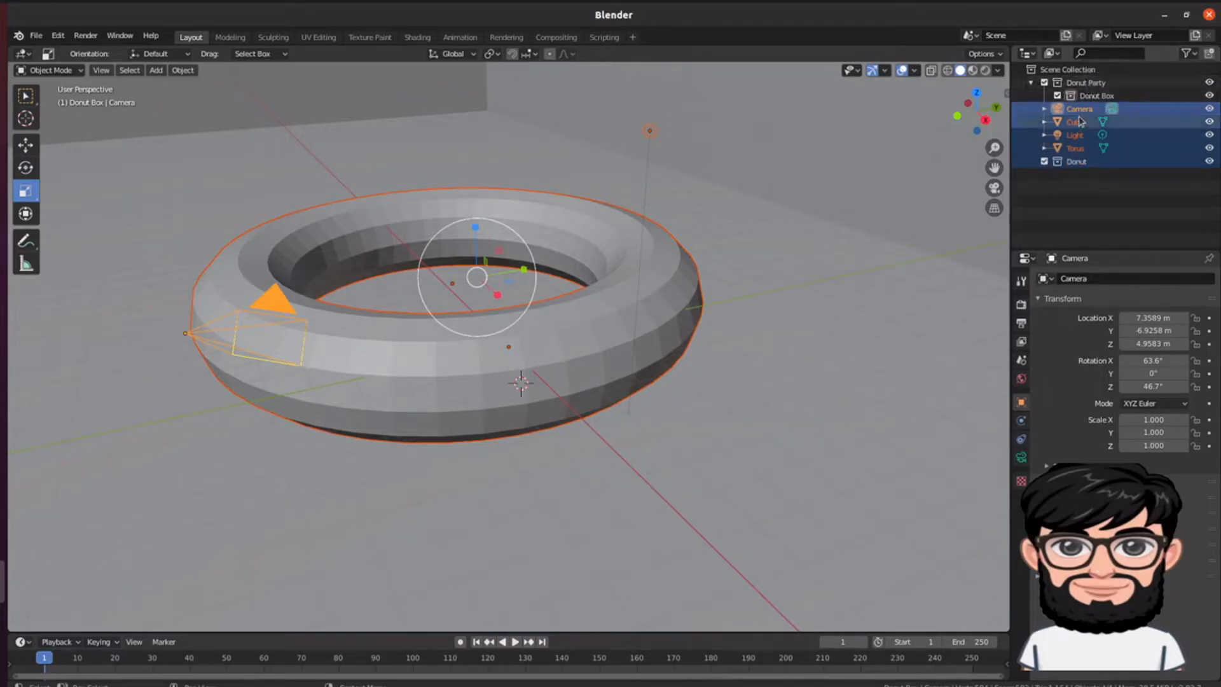
click(1070, 163)
drag(1073, 148, 1079, 162)
Step: Rename the torus as Donut Object
click(1075, 162)
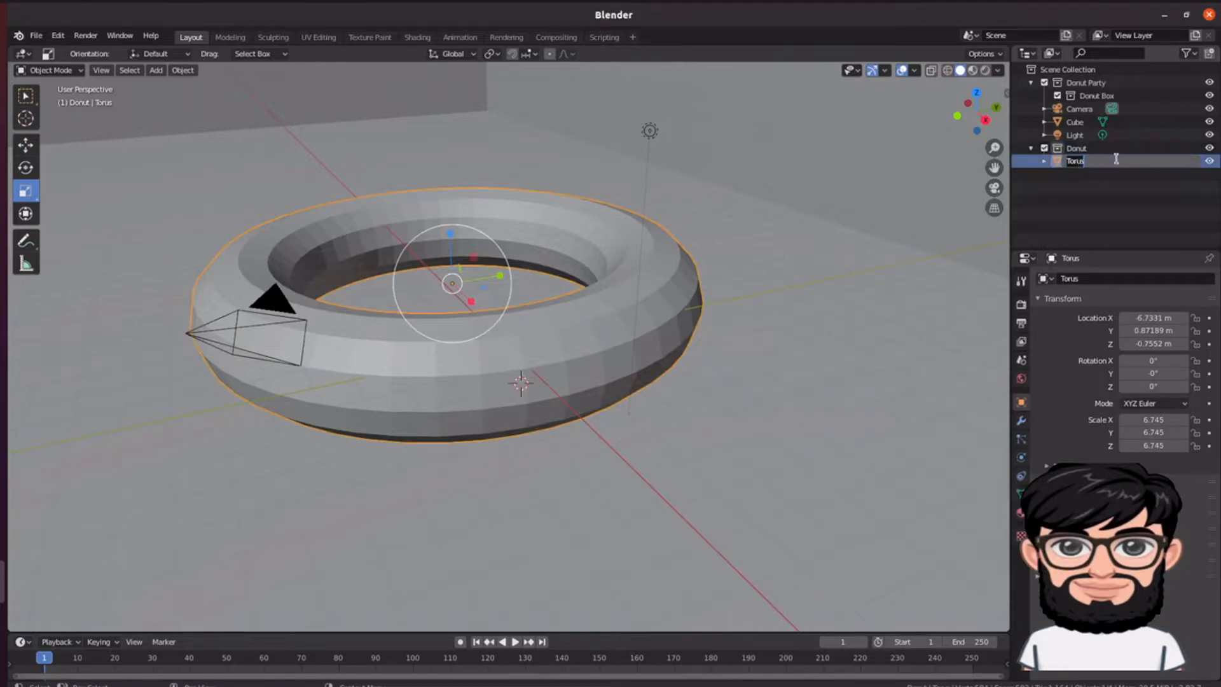
text(d)
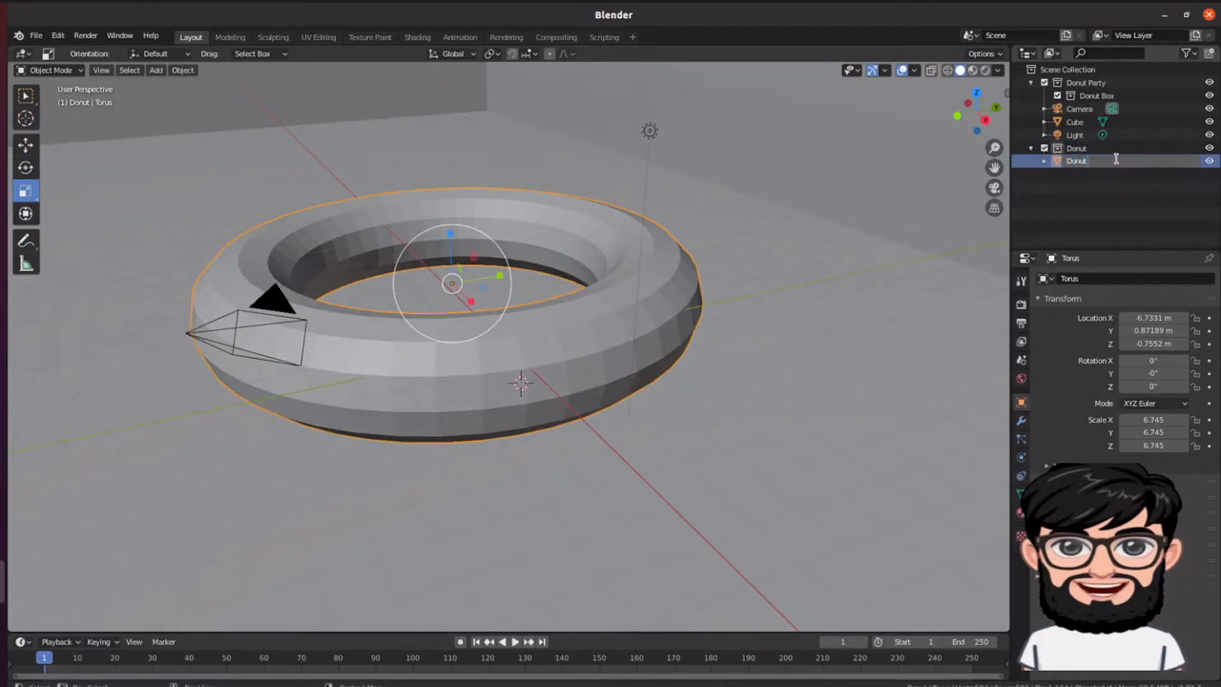
text(onut Object)
key(Return)
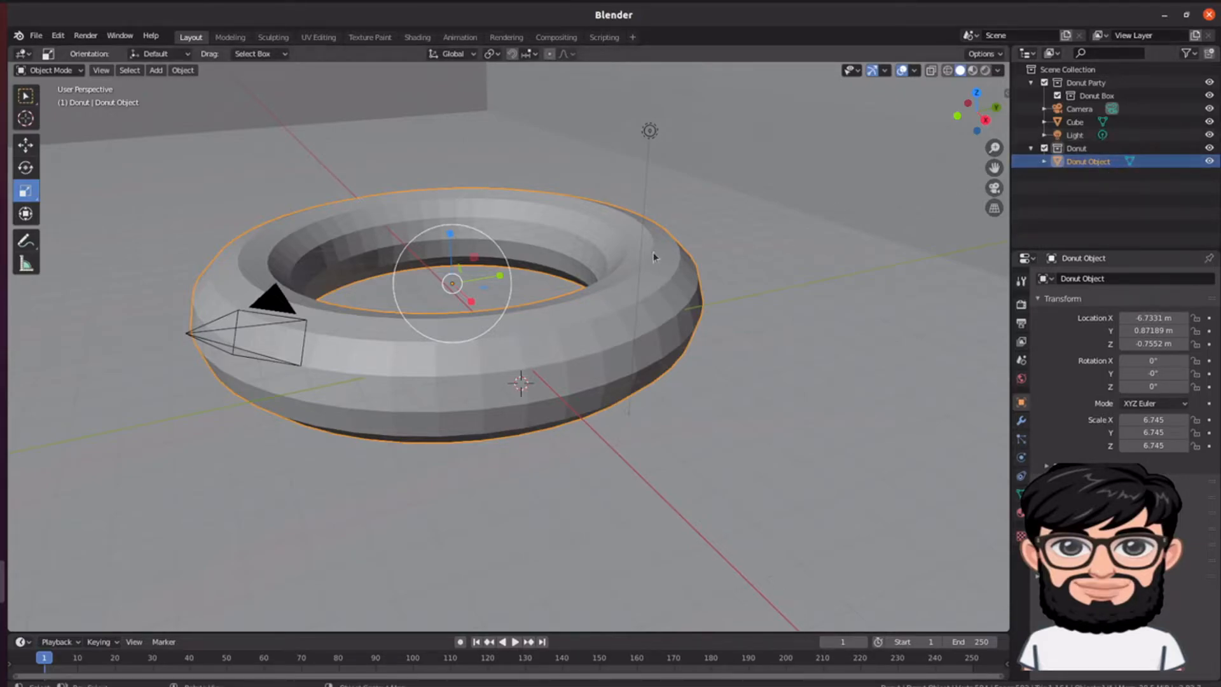
Step: Move the donut back along the X axis to about -28.1 m
click(26, 145)
drag(470, 303, 370, 162)
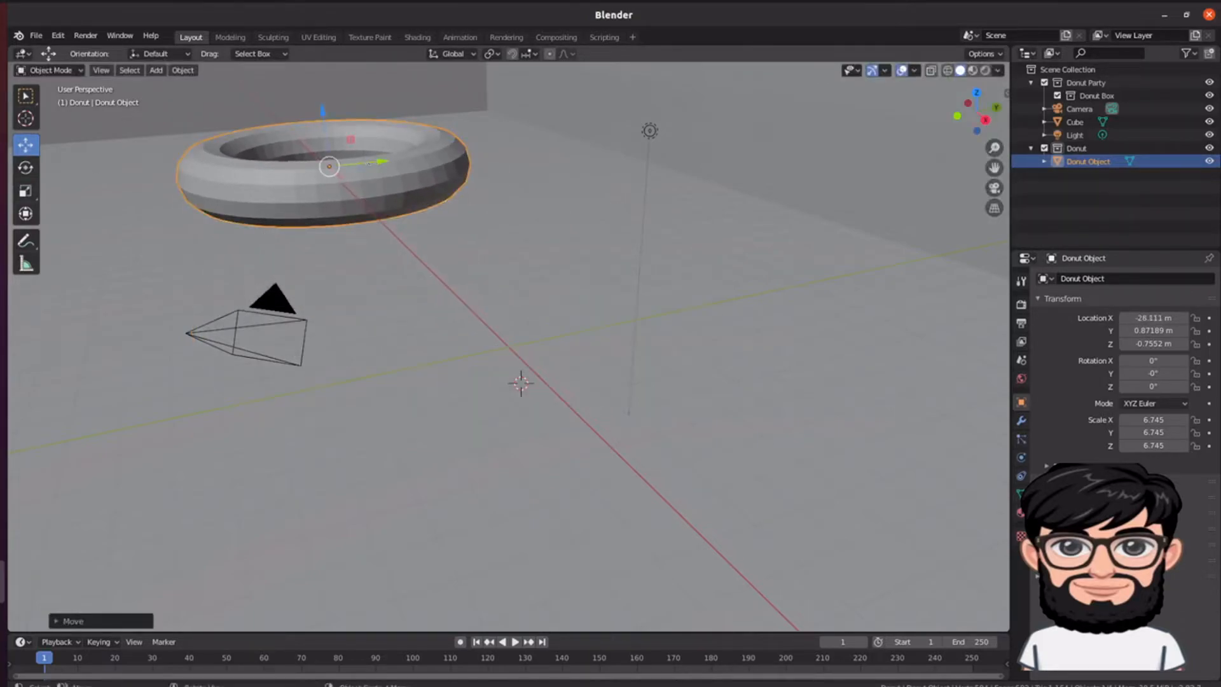
click(285, 206)
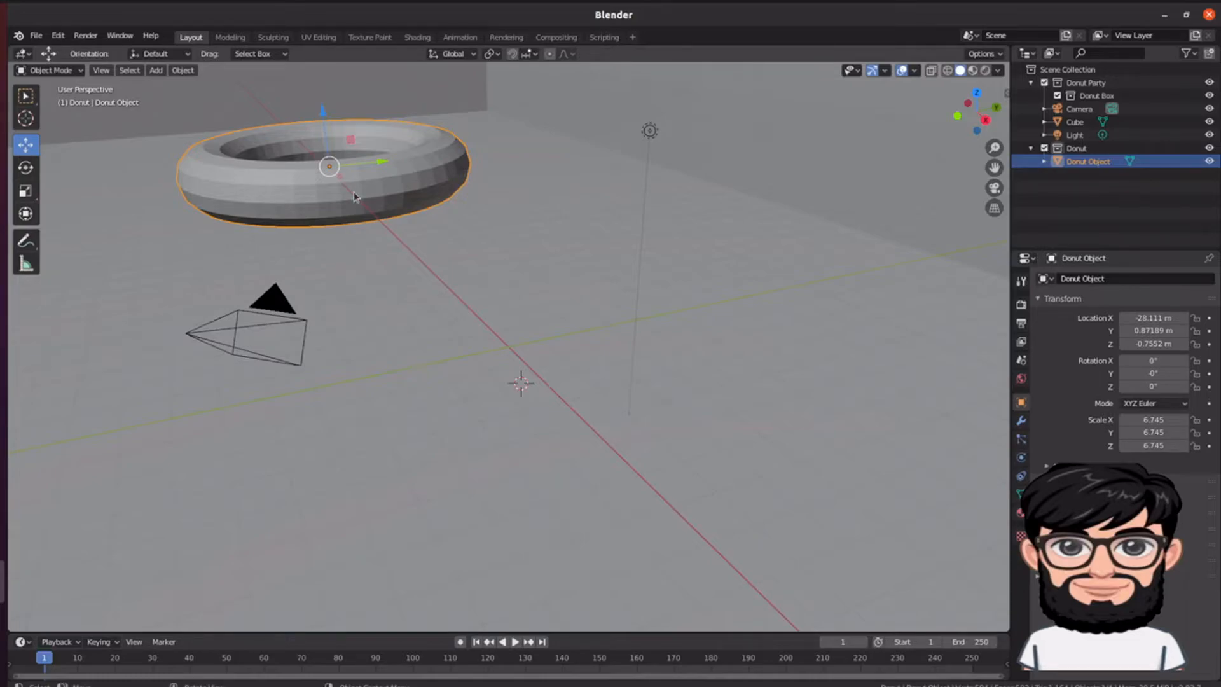
Step: Copy and paste the donut, and move the copy forward along the X axis to about -1.4 m
key(ctrl+c)
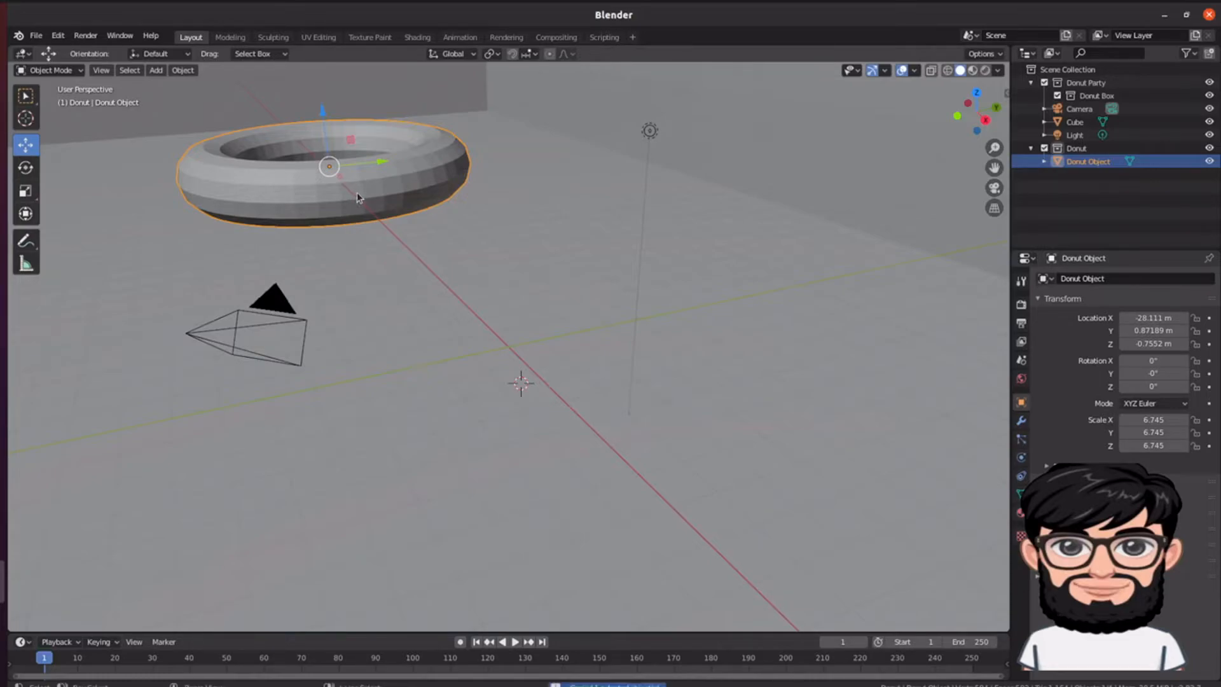
click(25, 119)
key(ctrl+v)
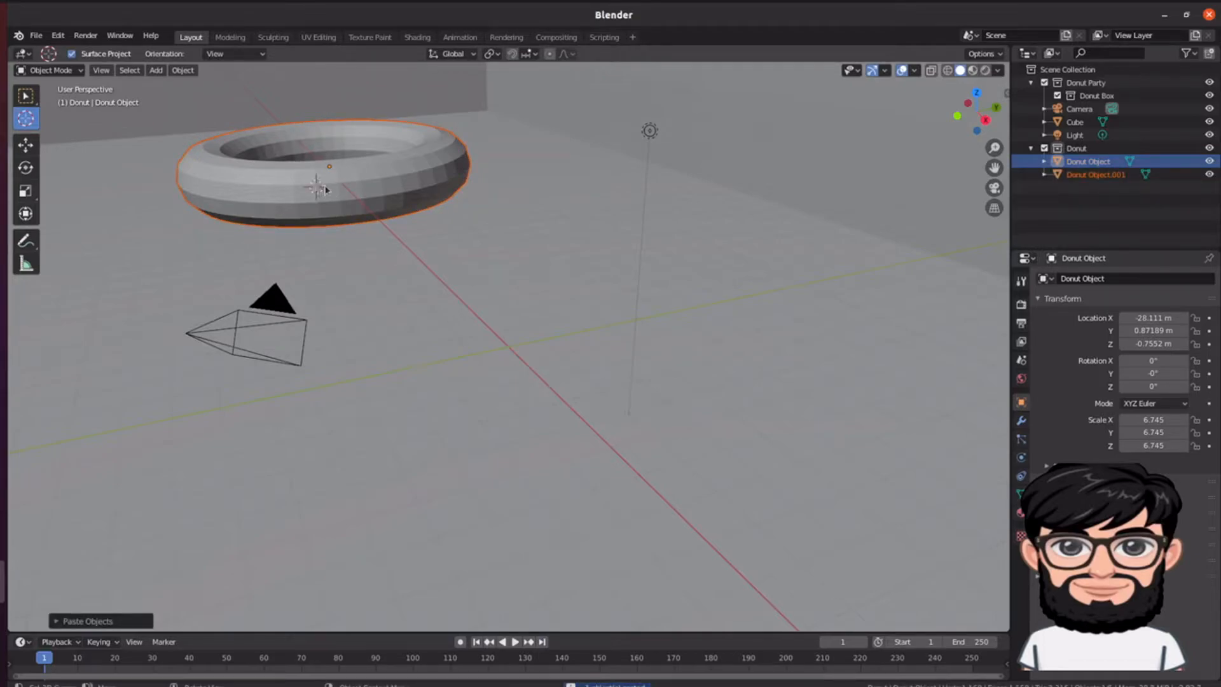
click(26, 145)
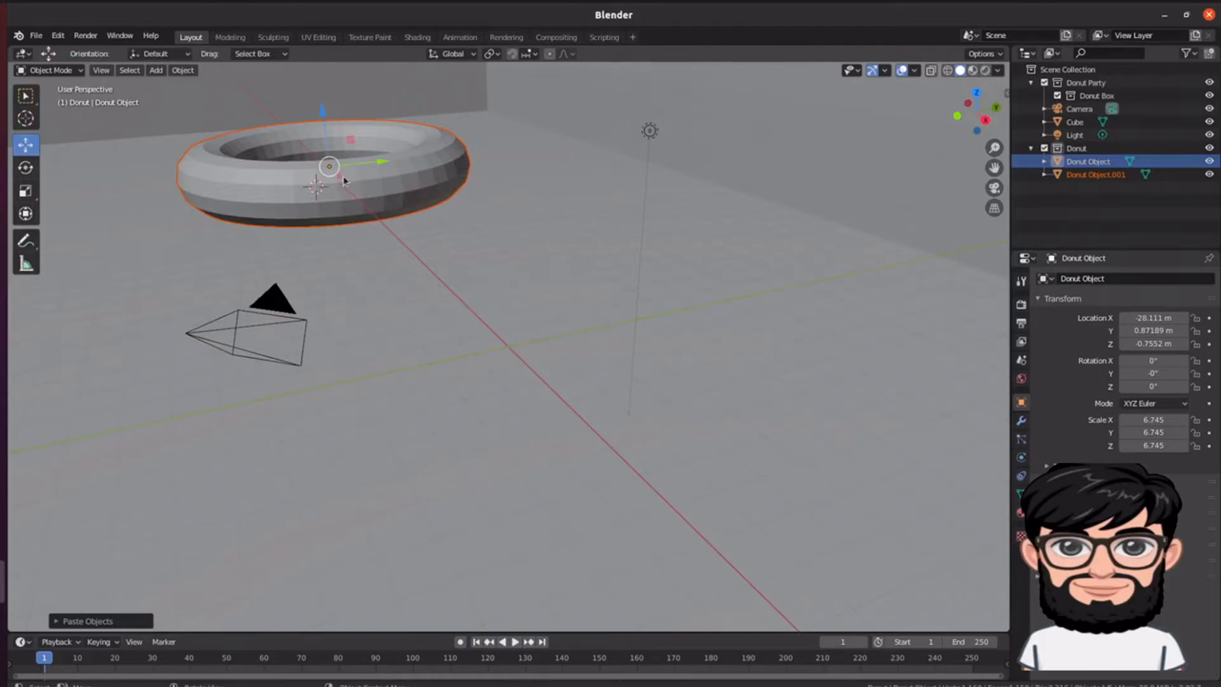
drag(341, 177, 499, 355)
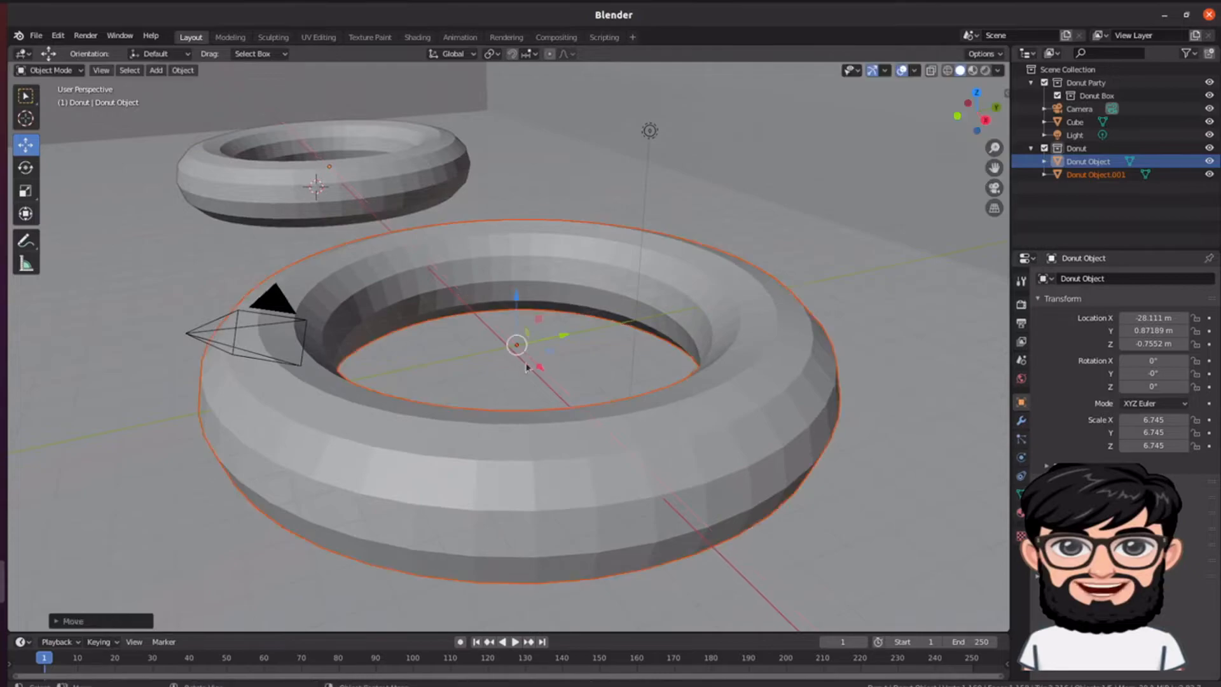
Step: Rename the original donut at the back of the scene as Chocolate Donut
click(1104, 177)
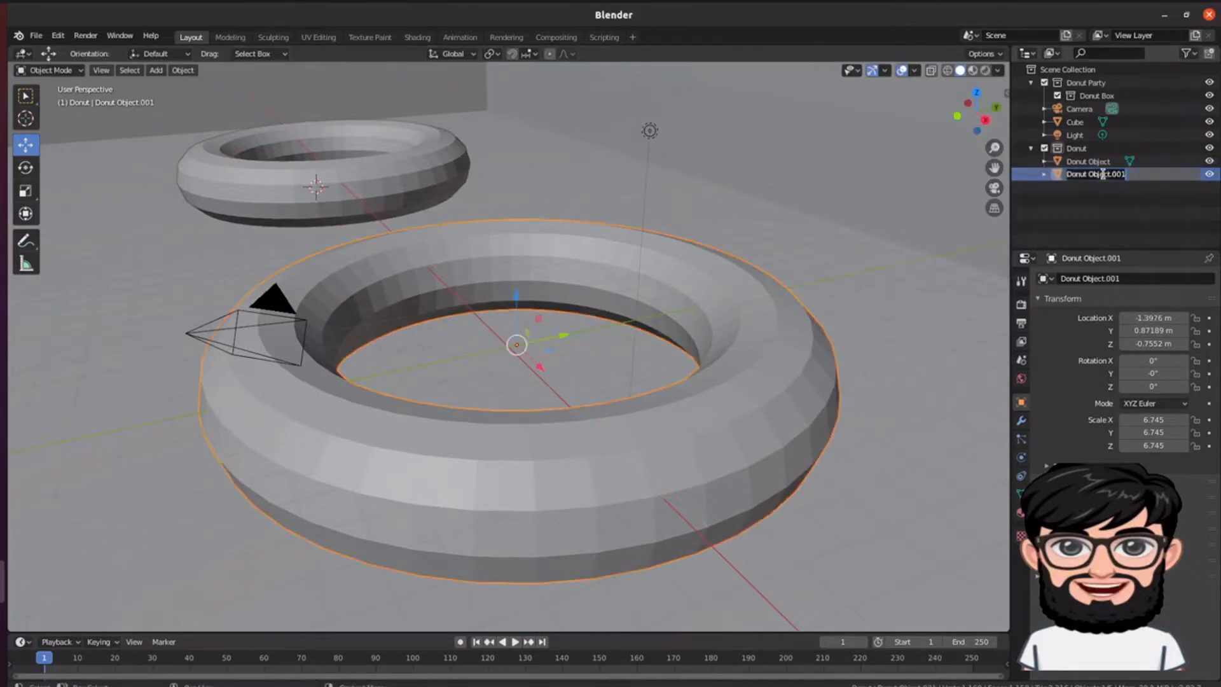
double_click(1105, 161)
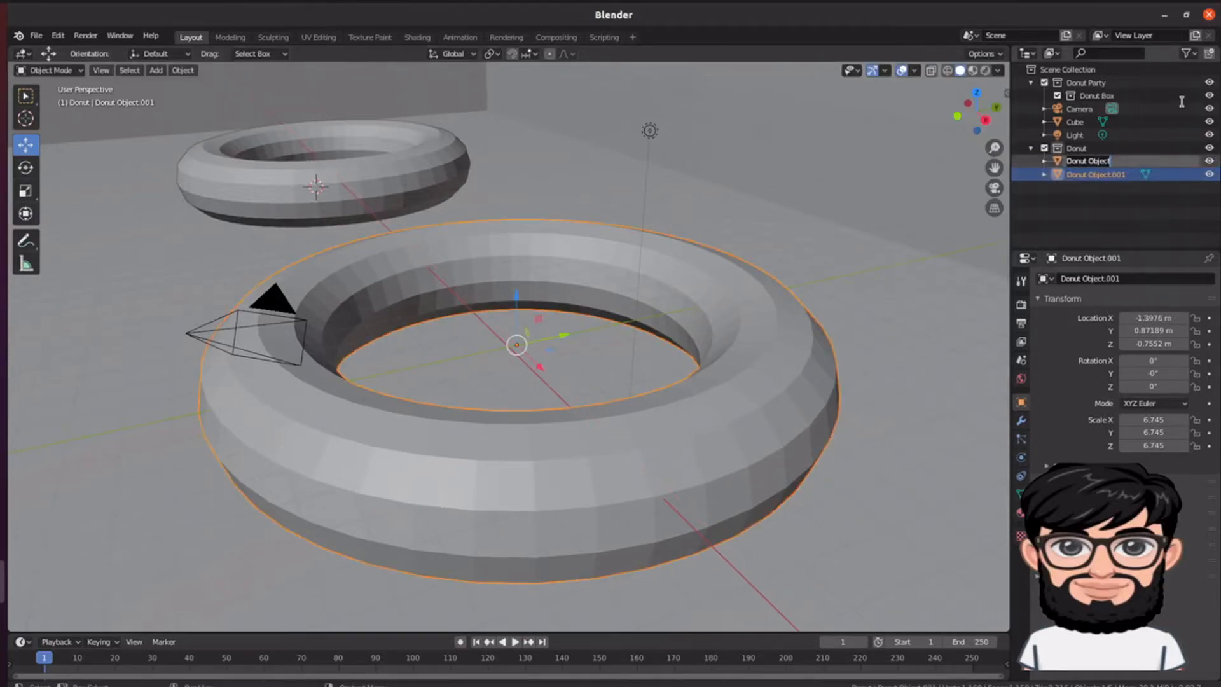
key(BackSpace)
key(BackSpace)
key(BackSpace)
key(BackSpace)
key(BackSpace)
key(BackSpace)
key(BackSpace)
key(BackSpace)
key(BackSpace)
key(BackSpace)
key(BackSpace)
key(BackSpace)
text(O)
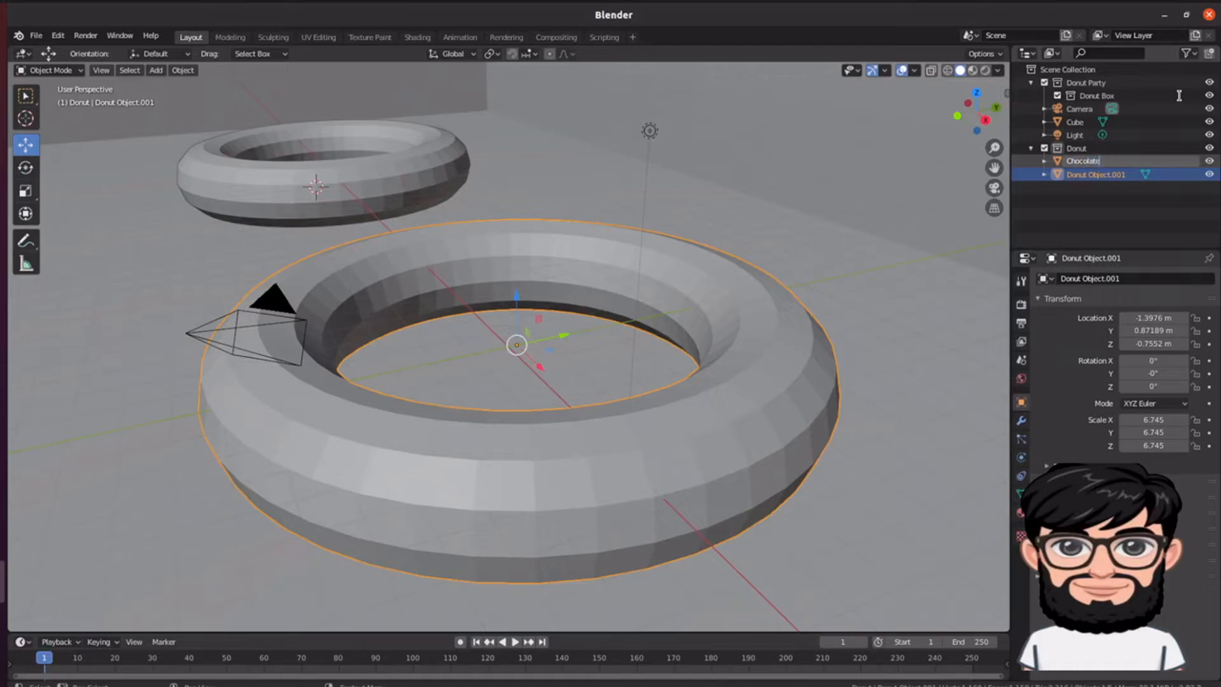
text(hocolate Dip)
key(Return)
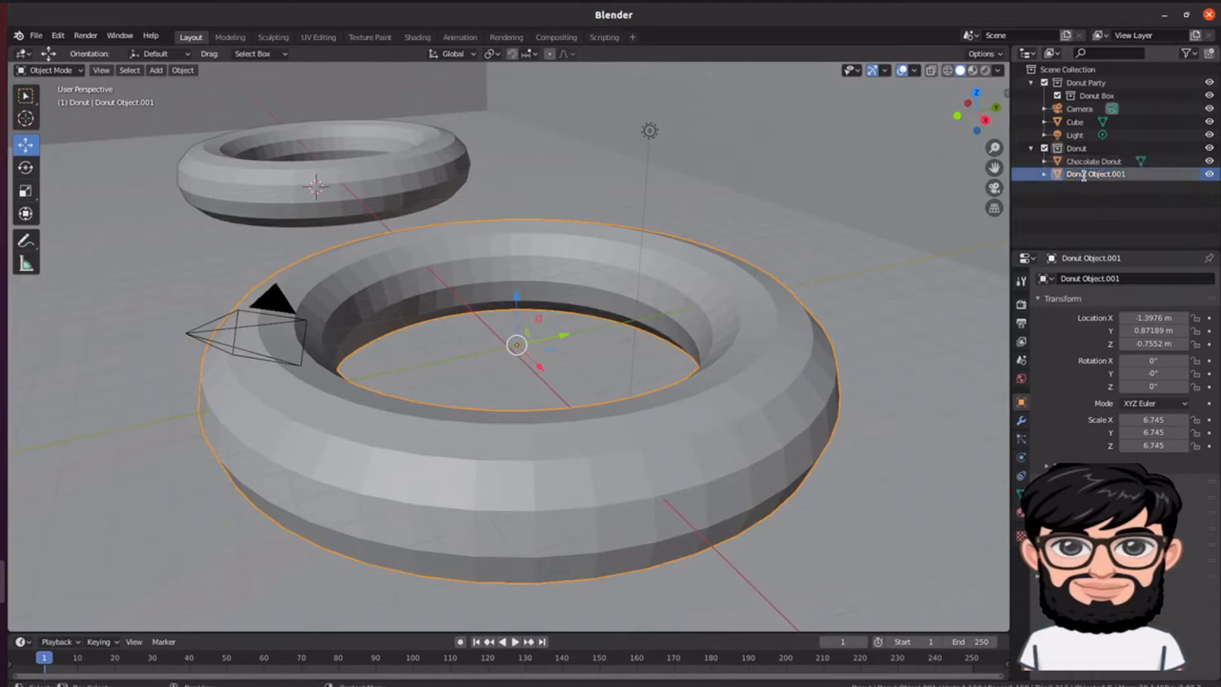
Step: Rename the copied donut as Classic Donut
double_click(1095, 175)
text(Classic Donut)
key(Return)
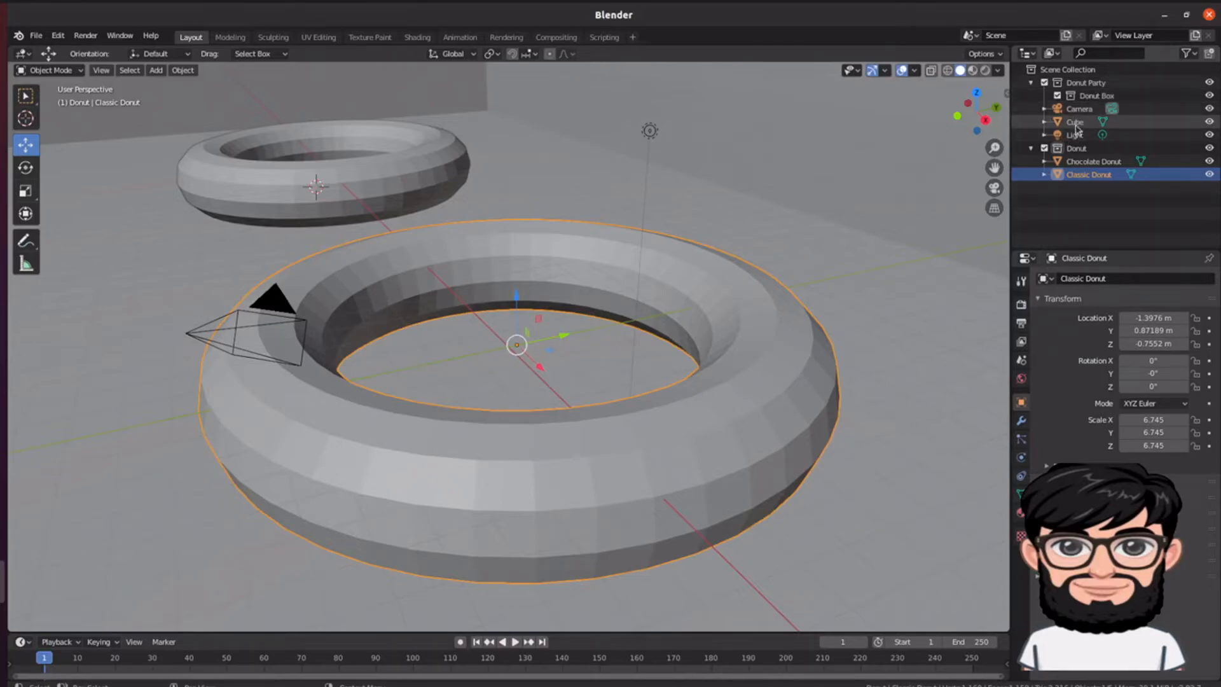
Step: Move the cube into the Donut Box collection and nest the Donut collection inside Donut Party
drag(1074, 128, 1094, 95)
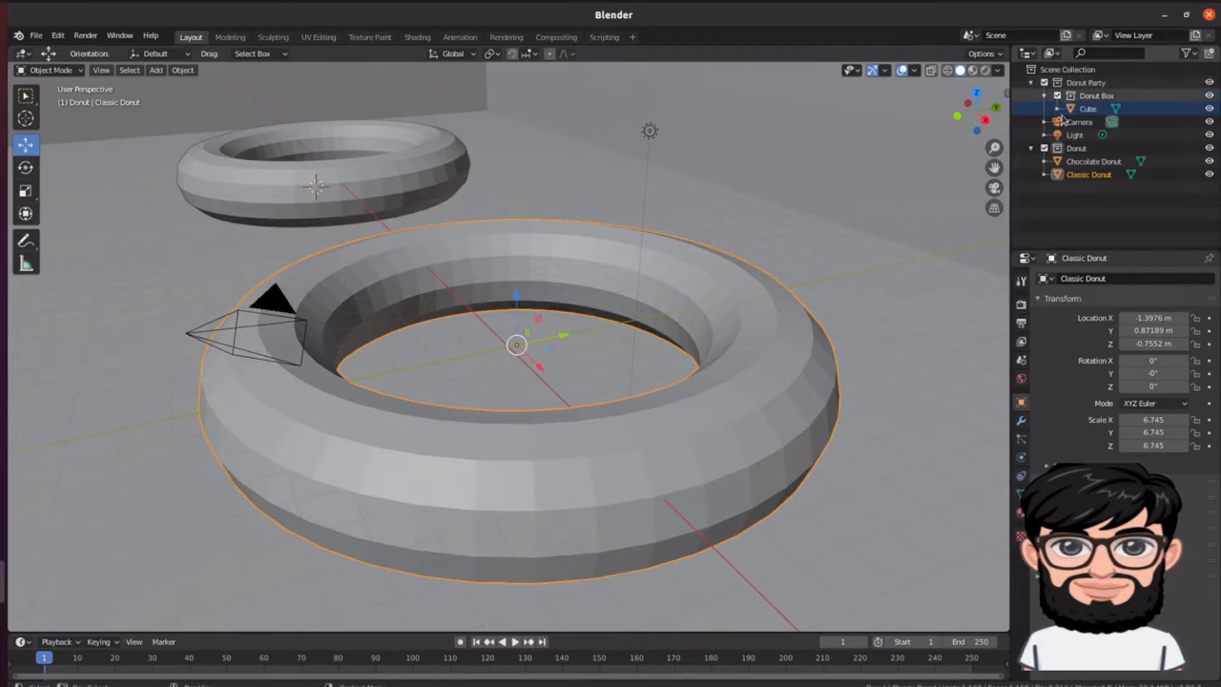
click(1030, 82)
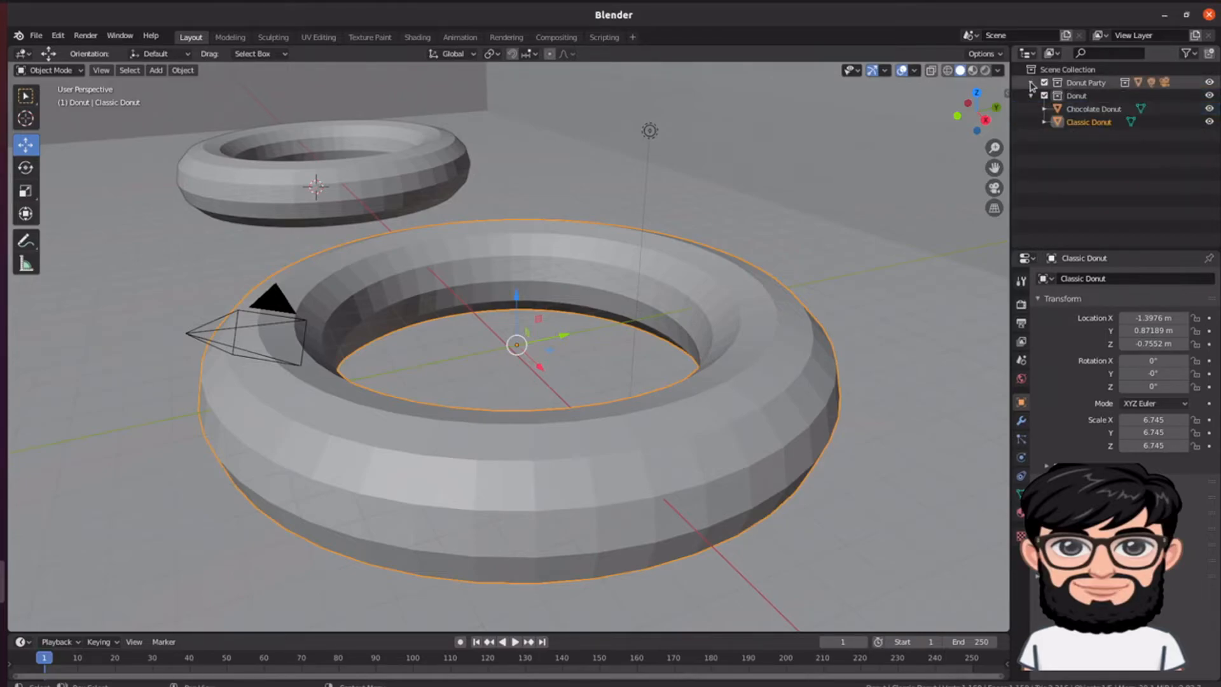
mouse_move(1076, 95)
mouse_down()
mouse_move(1121, 92)
mouse_move(1095, 85)
mouse_up()
click(1031, 83)
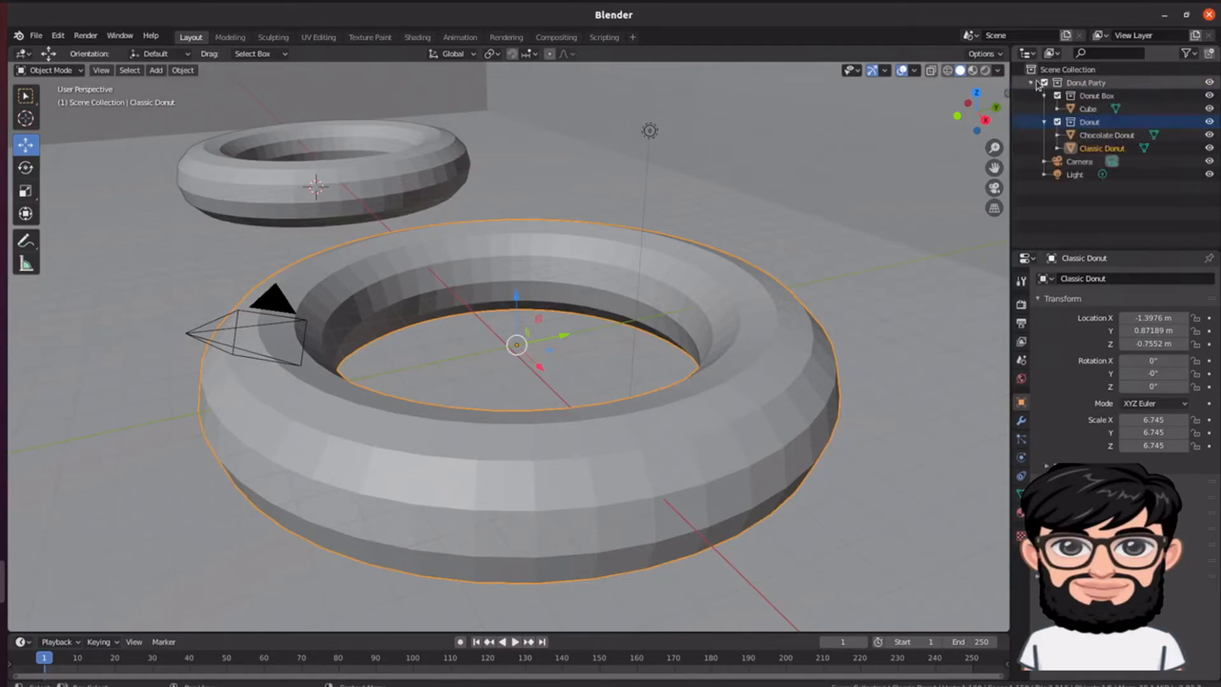
Step: Rename the Donut collection as Donuts
double_click(1095, 124)
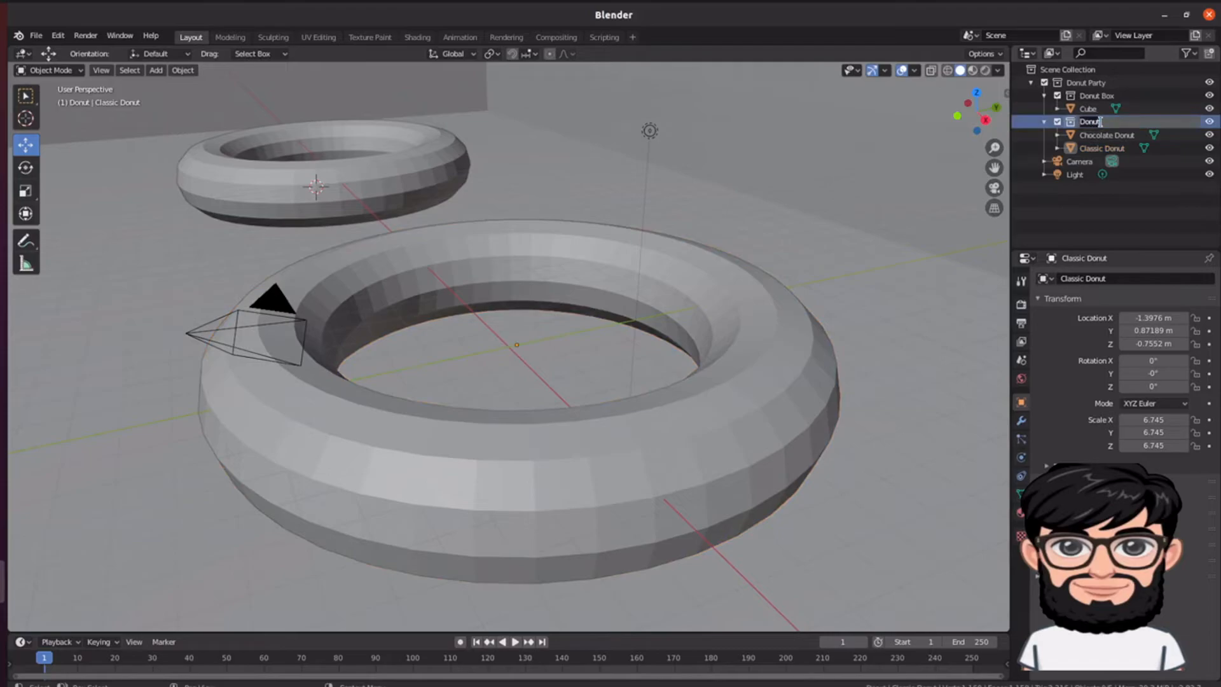
click(1137, 117)
key(Return)
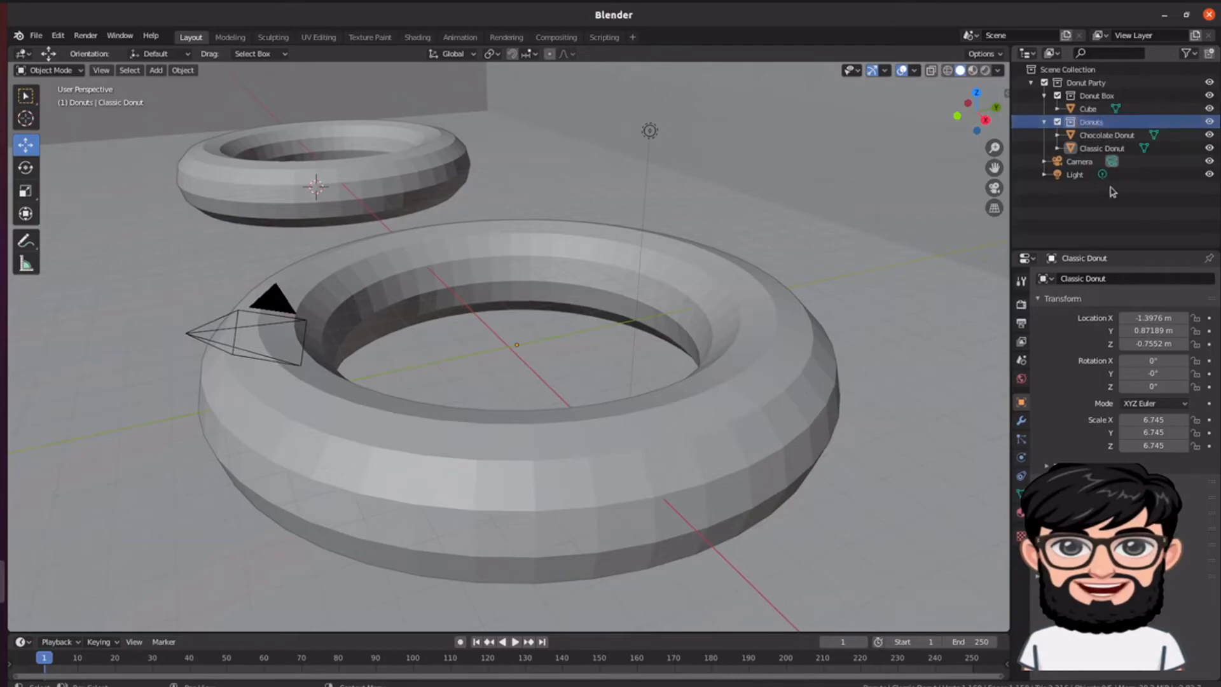
Step: Move the camera and the light together into the Donut Box collection
click(1080, 162)
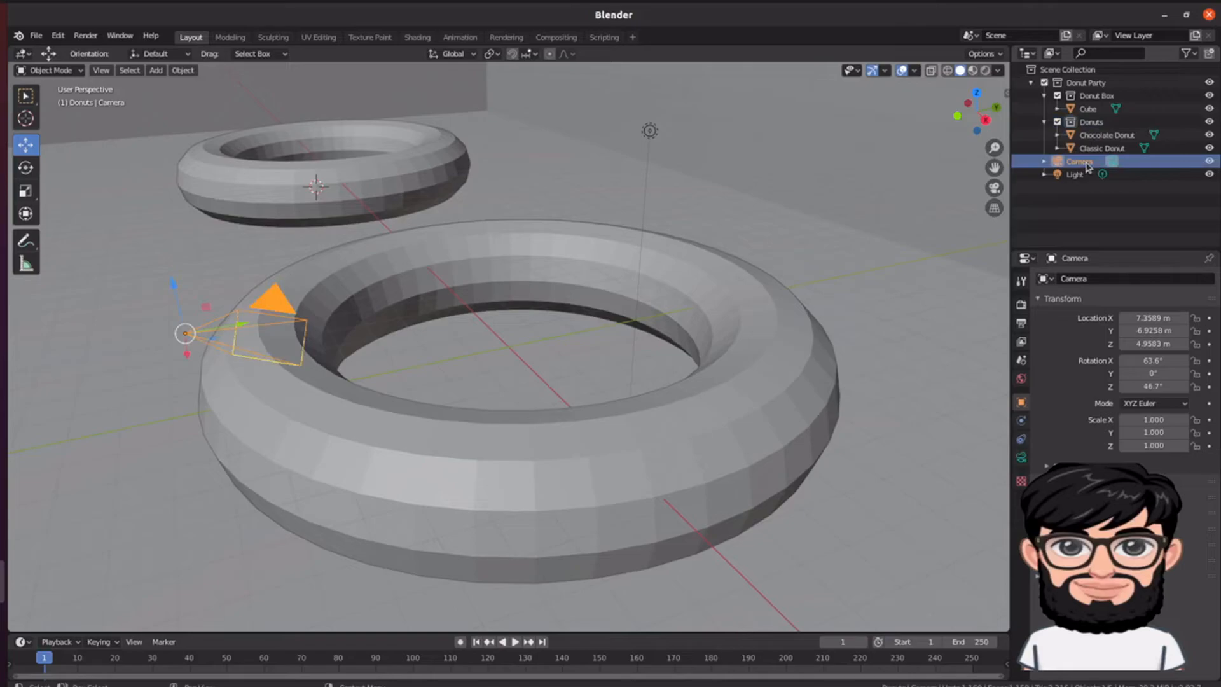
click(1087, 173)
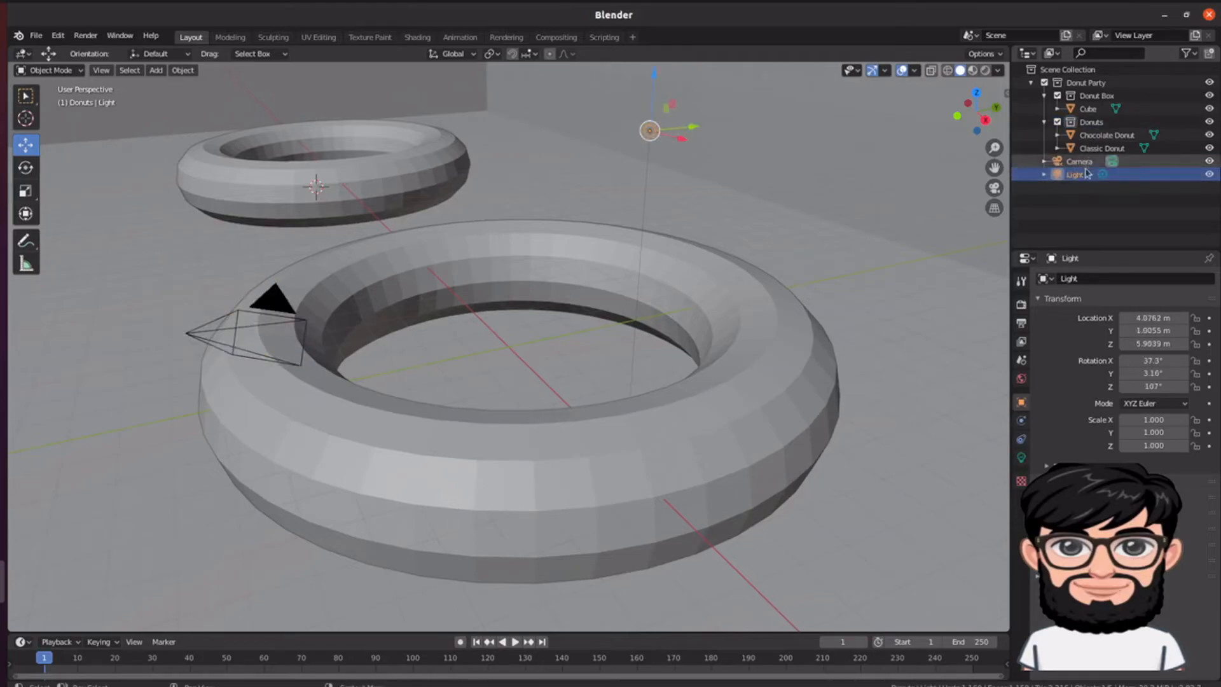
click(1088, 165)
shift+click(1091, 176)
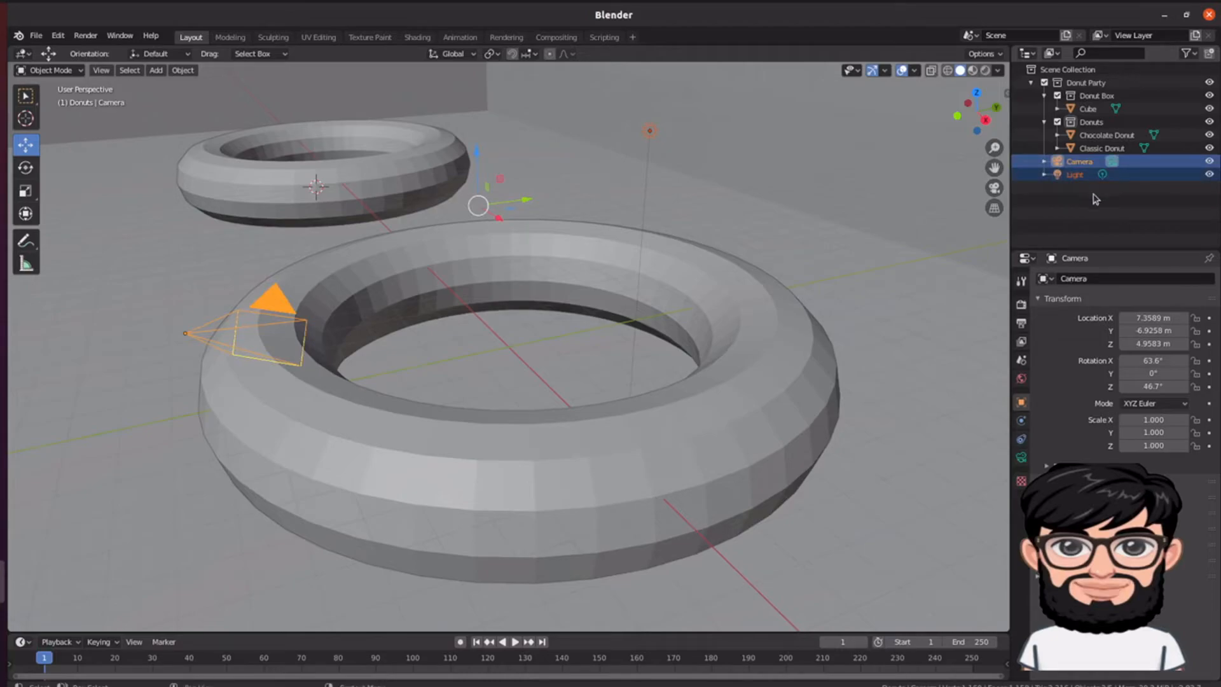
drag(1093, 161, 1094, 97)
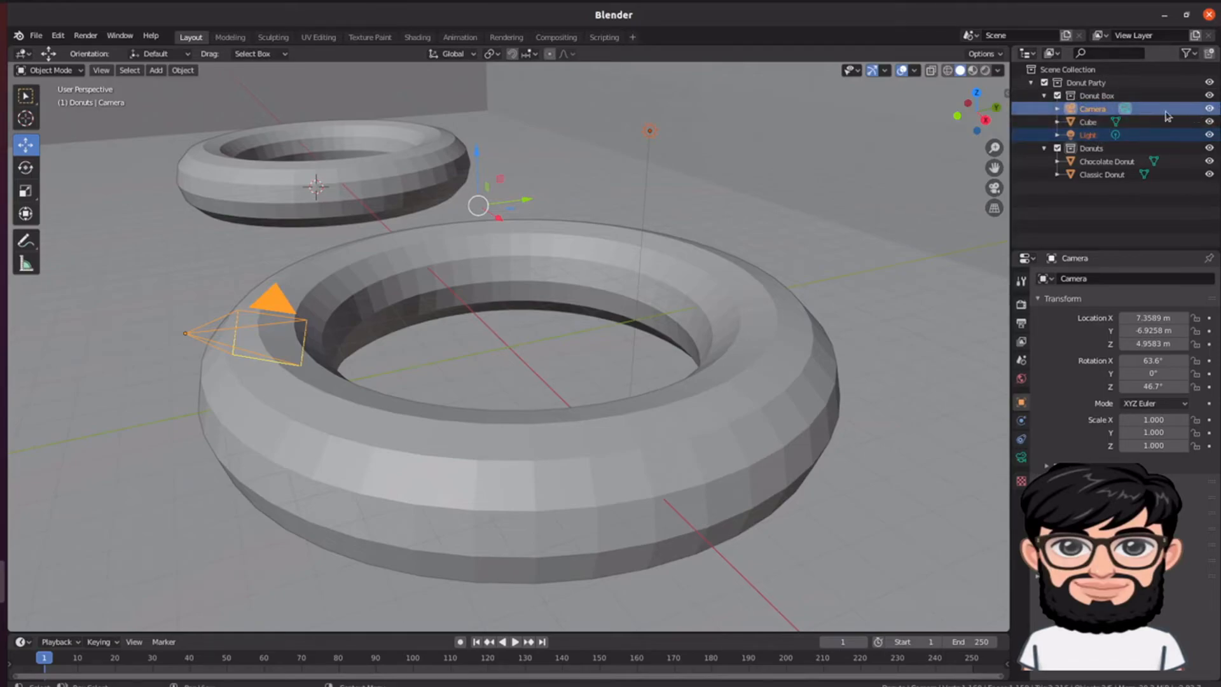
Step: Hide the Donut Box collection in the viewport and close the IP ALARM SYSTEM window
click(1209, 96)
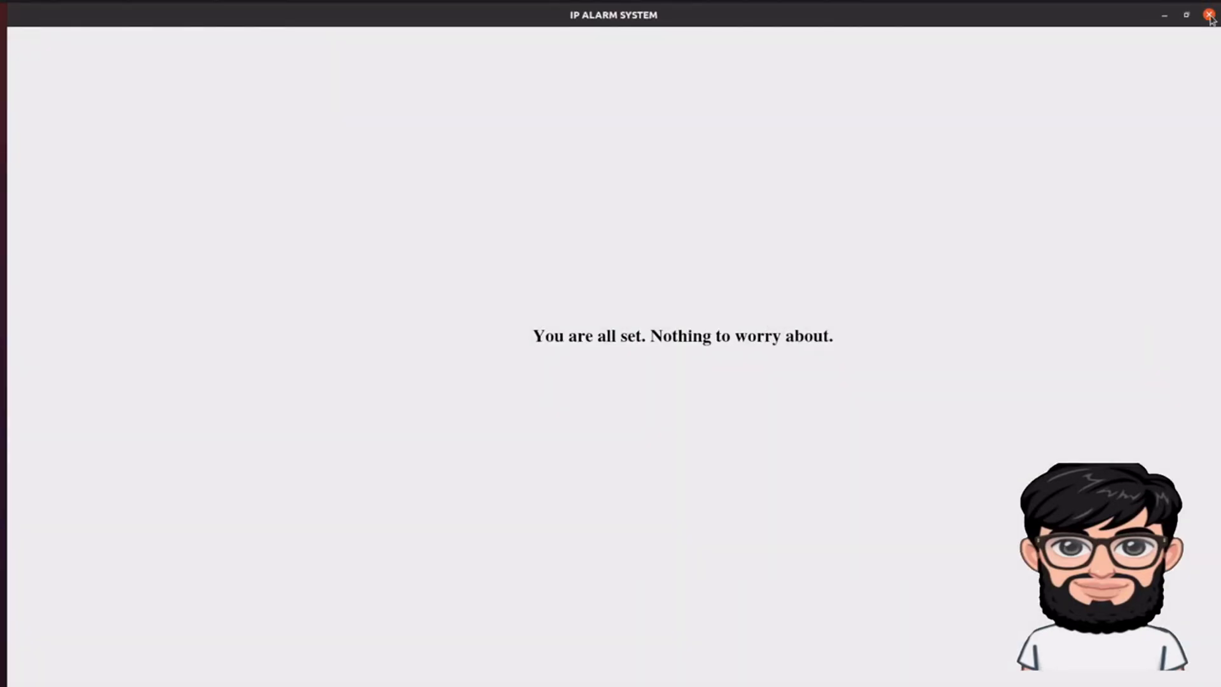
click(1209, 15)
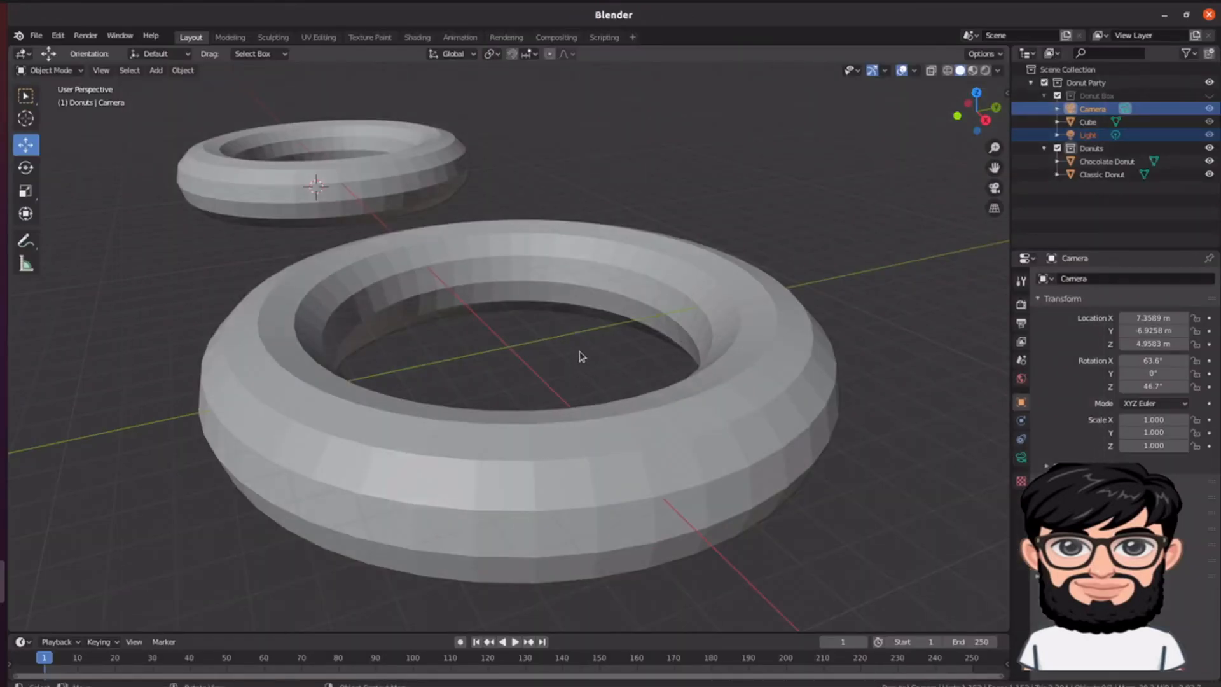
scroll(578, 367, down, 4)
scroll(586, 349, up, 2)
scroll(577, 355, up, 1)
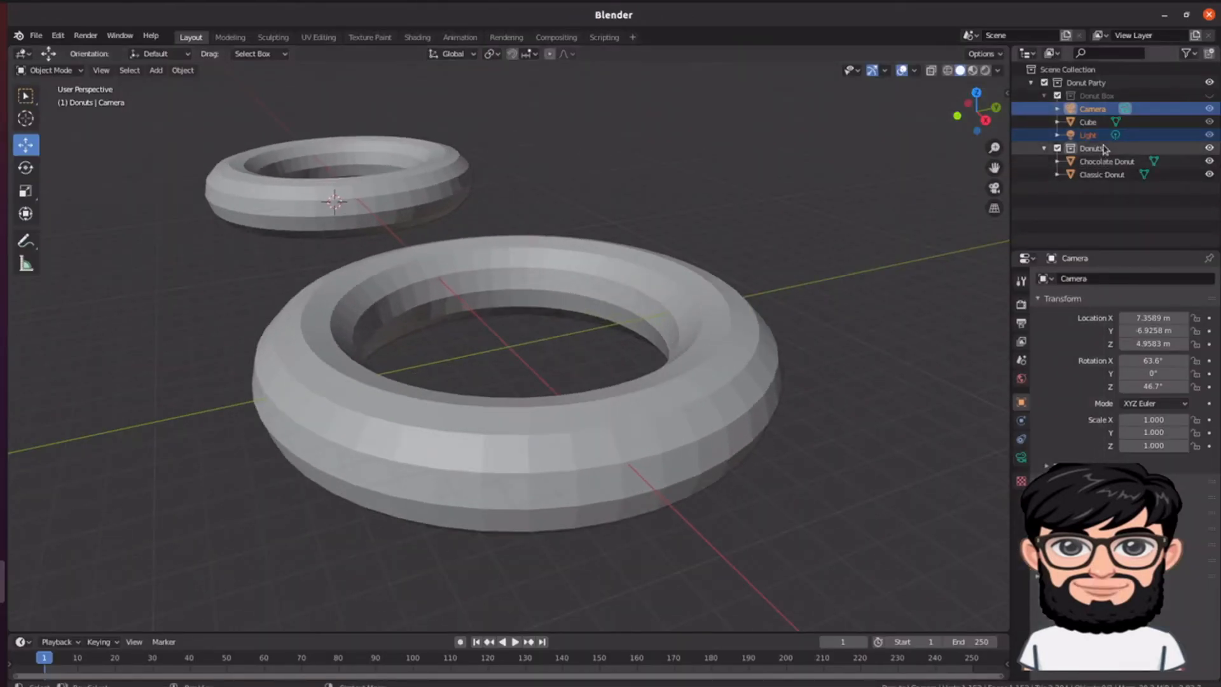
Step: Move the camera and the light out of Donut Box directly into Donut Party, and select the cube
click(1092, 113)
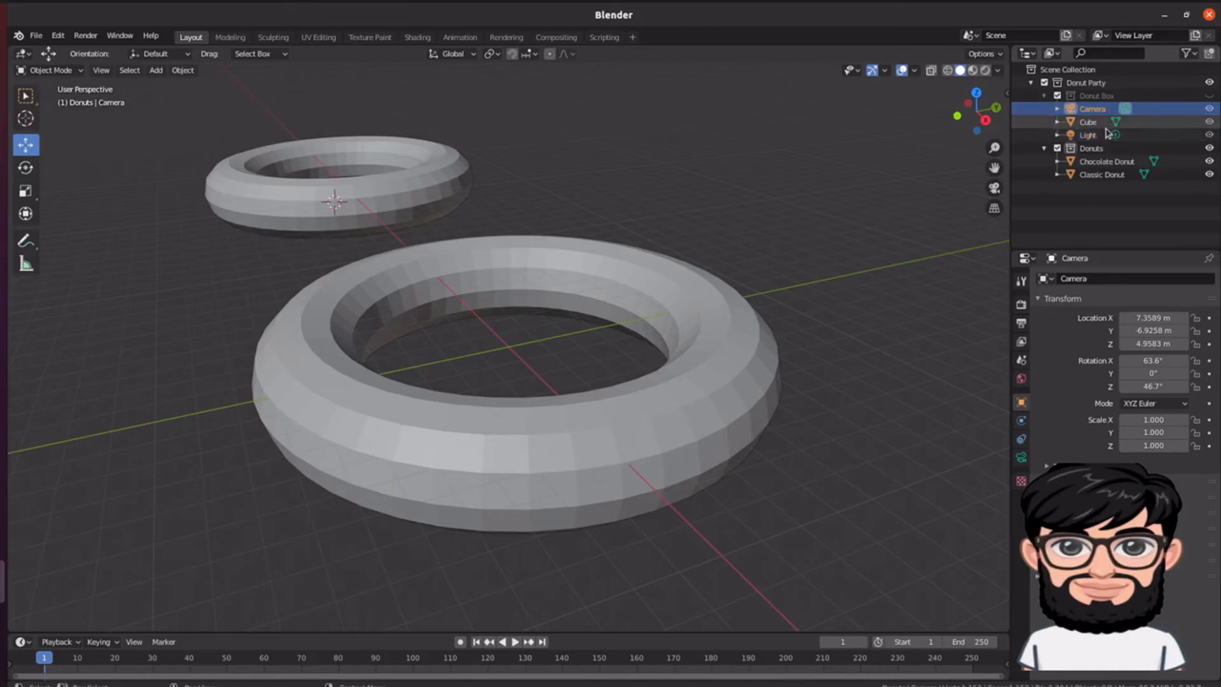
click(1089, 135)
shift+click(1095, 113)
drag(1095, 114, 1077, 87)
click(1099, 120)
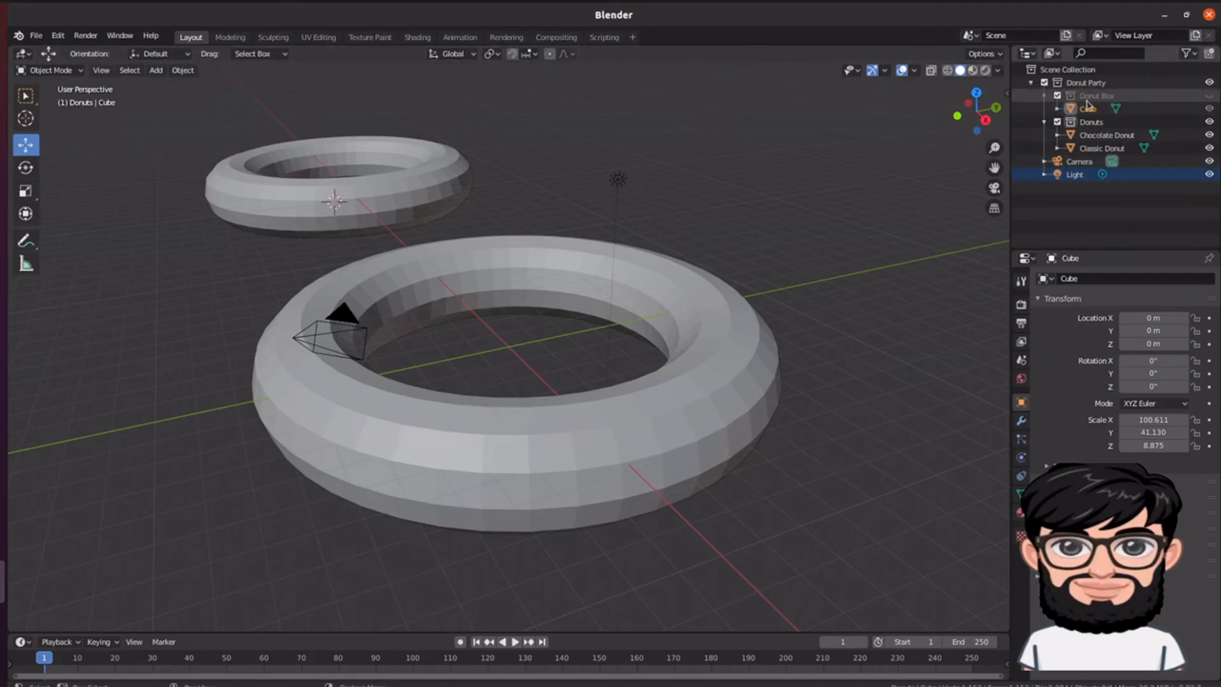
Step: Show the Donut Box collection again, and toggle its visibility off and back on to check its contents
click(1210, 96)
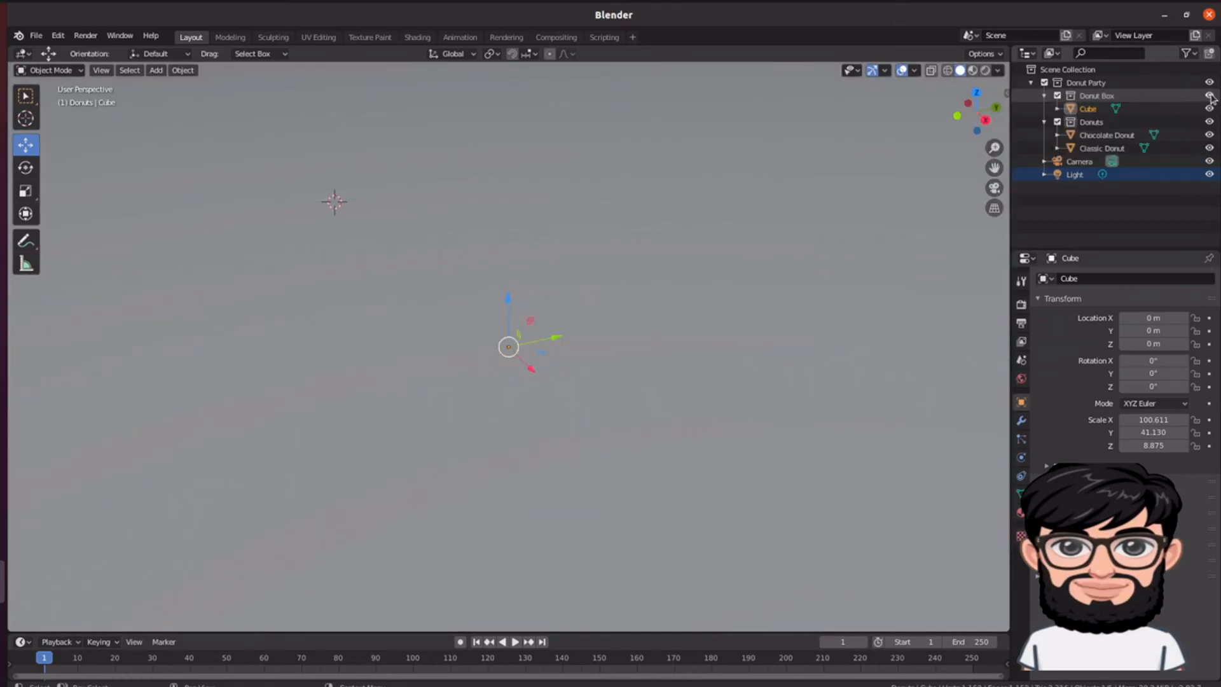
scroll(553, 326, up, 8)
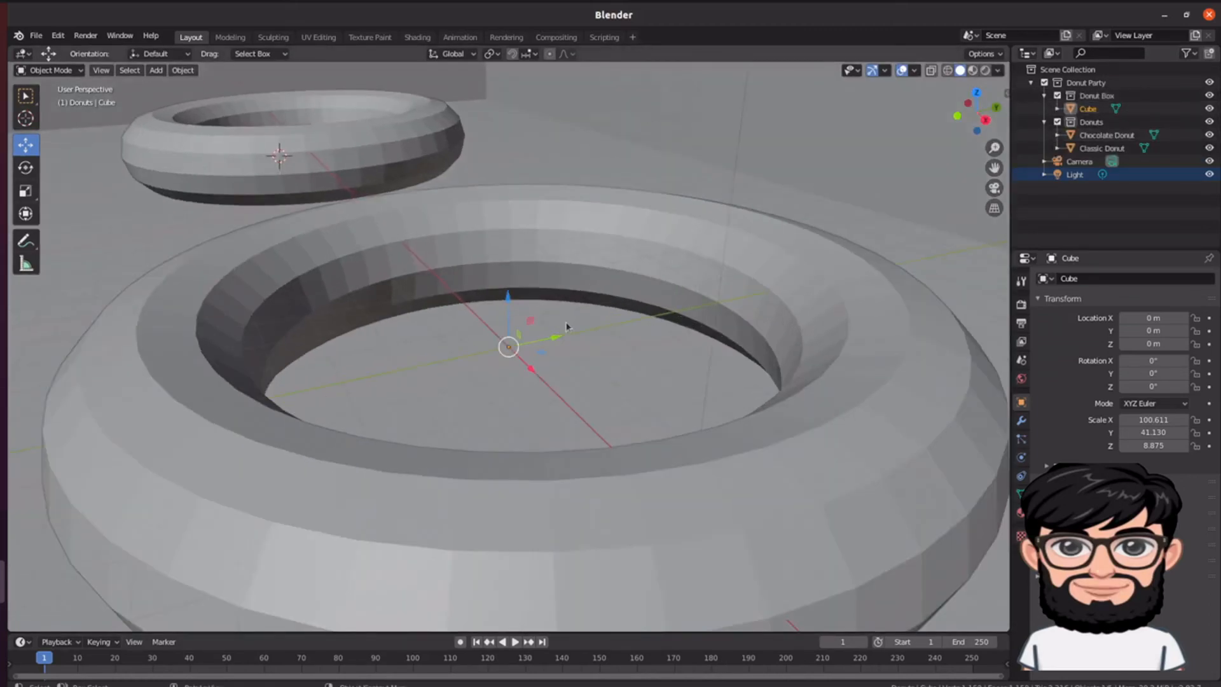
scroll(565, 326, down, 2)
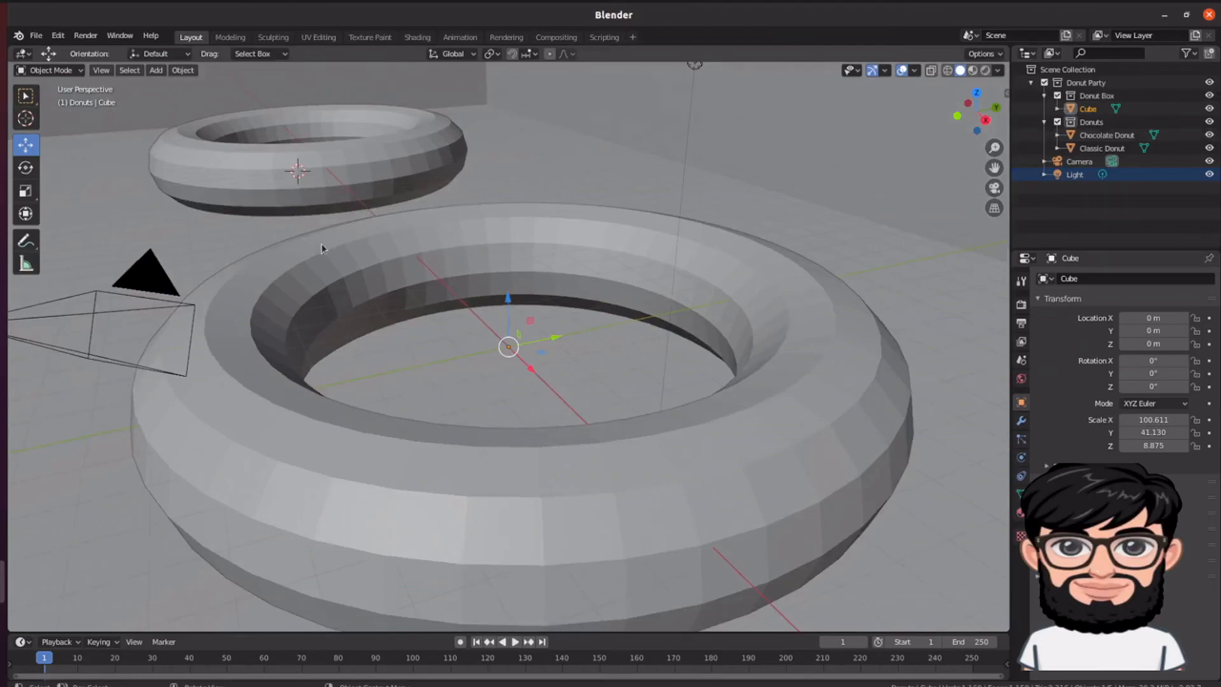
click(1209, 95)
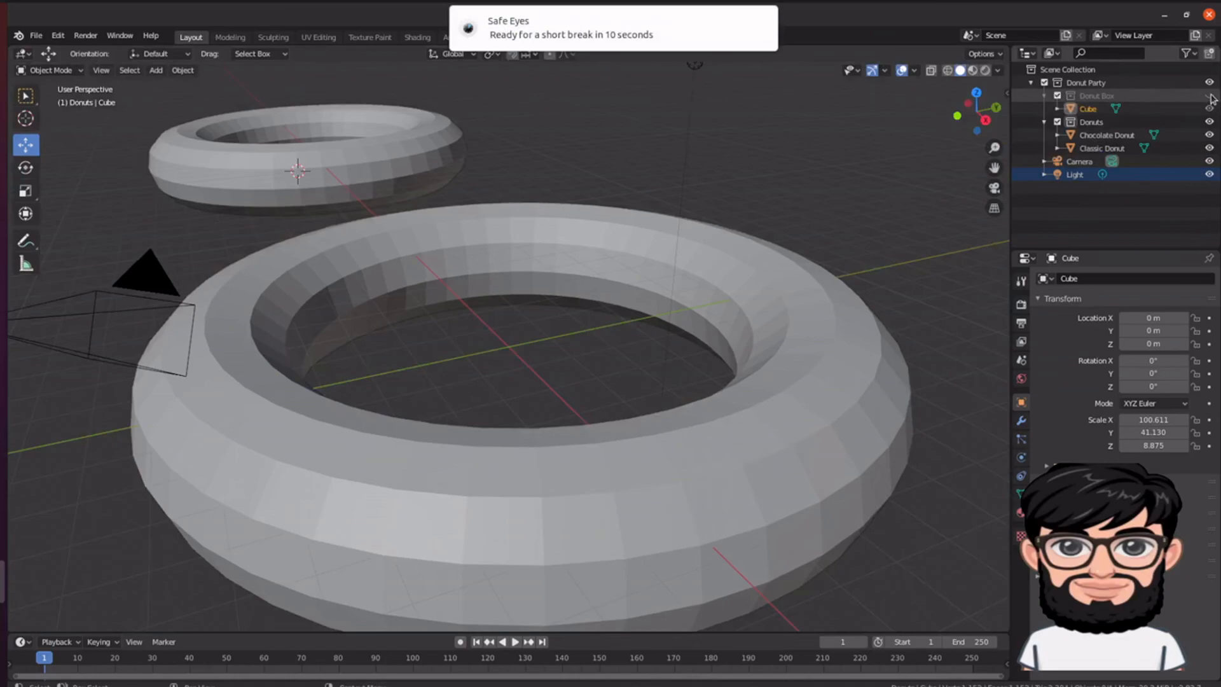
click(1209, 96)
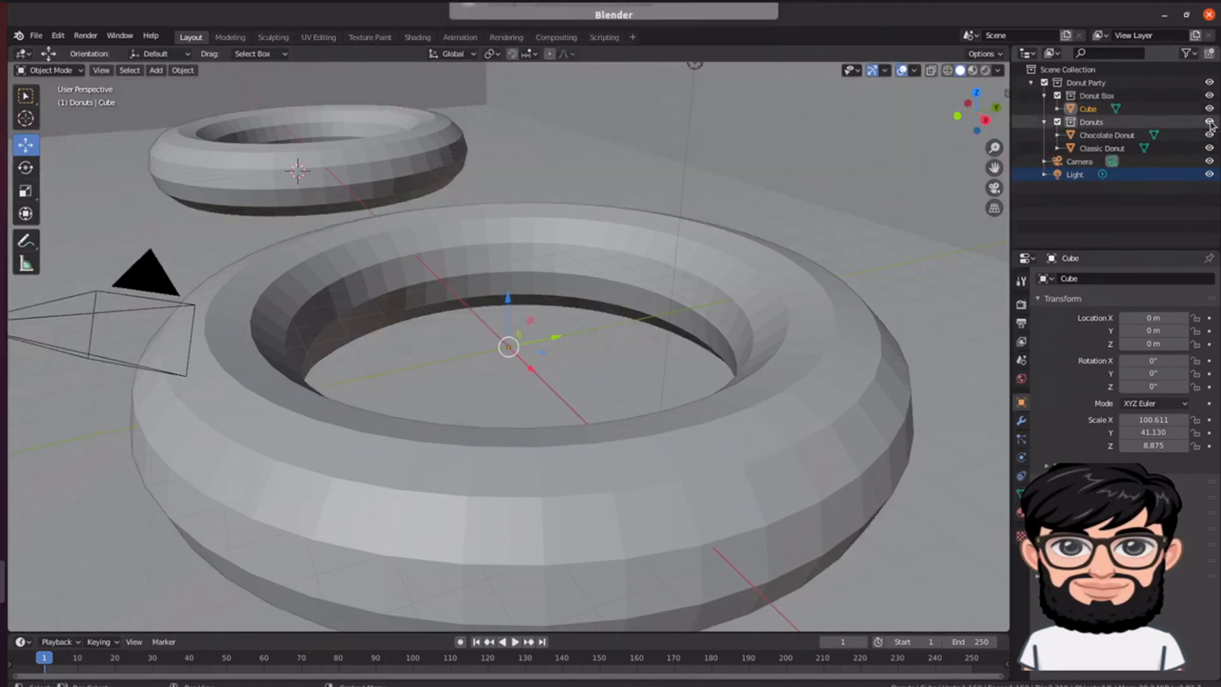
Step: Hide and show the Donuts collection to check its contents, skipping the Safe Eyes break reminder
click(1209, 121)
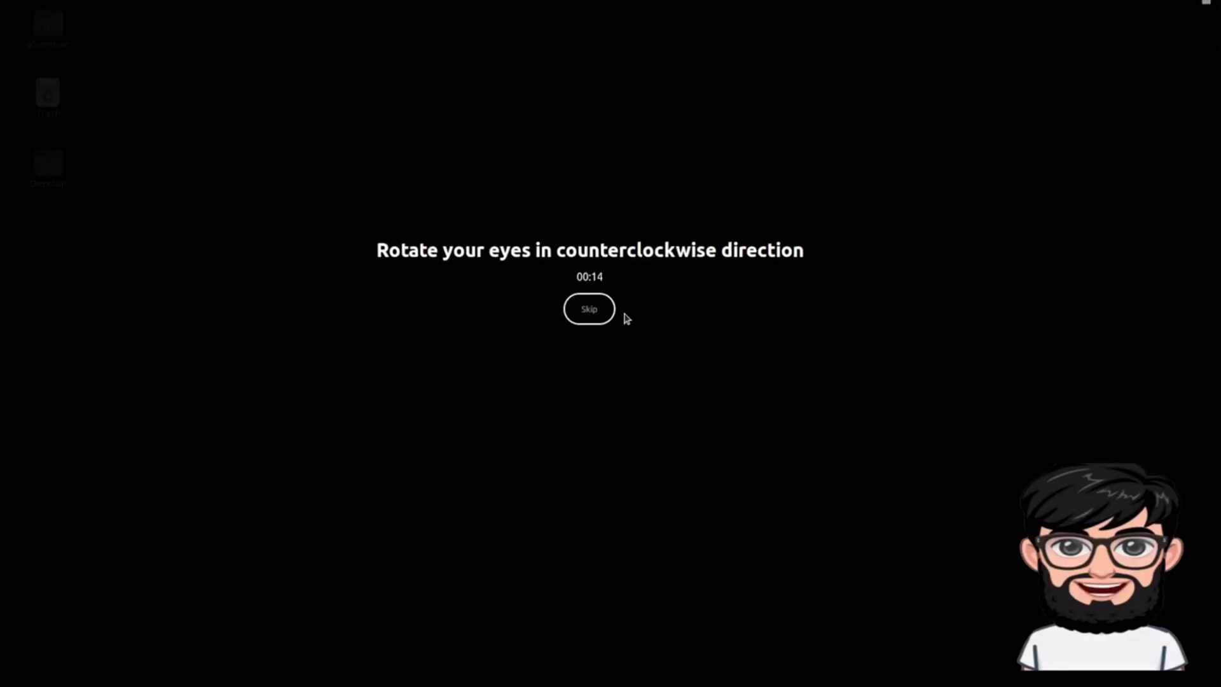
click(606, 310)
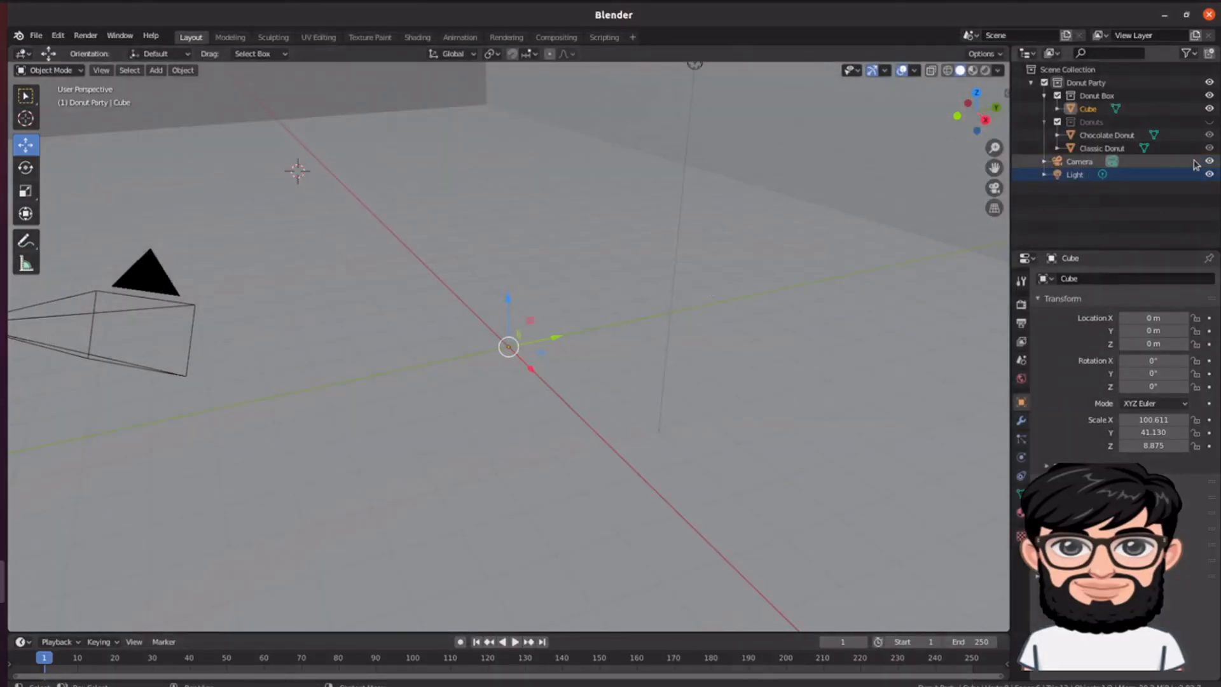
click(1210, 122)
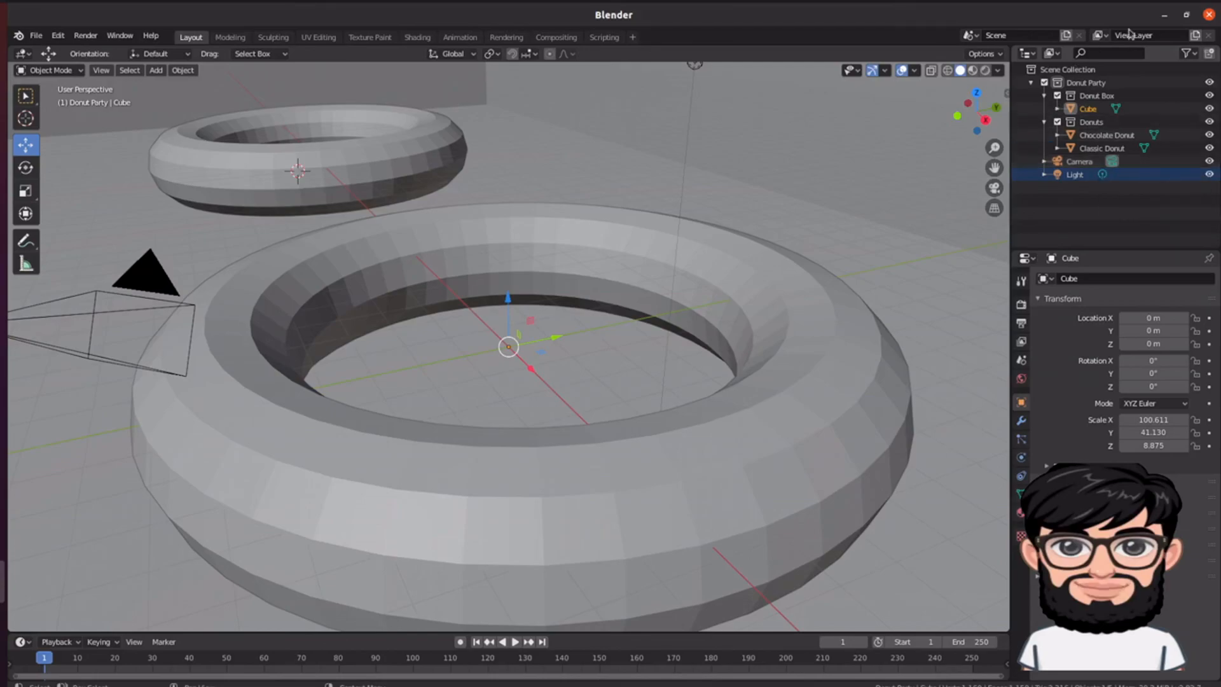
click(1017, 3)
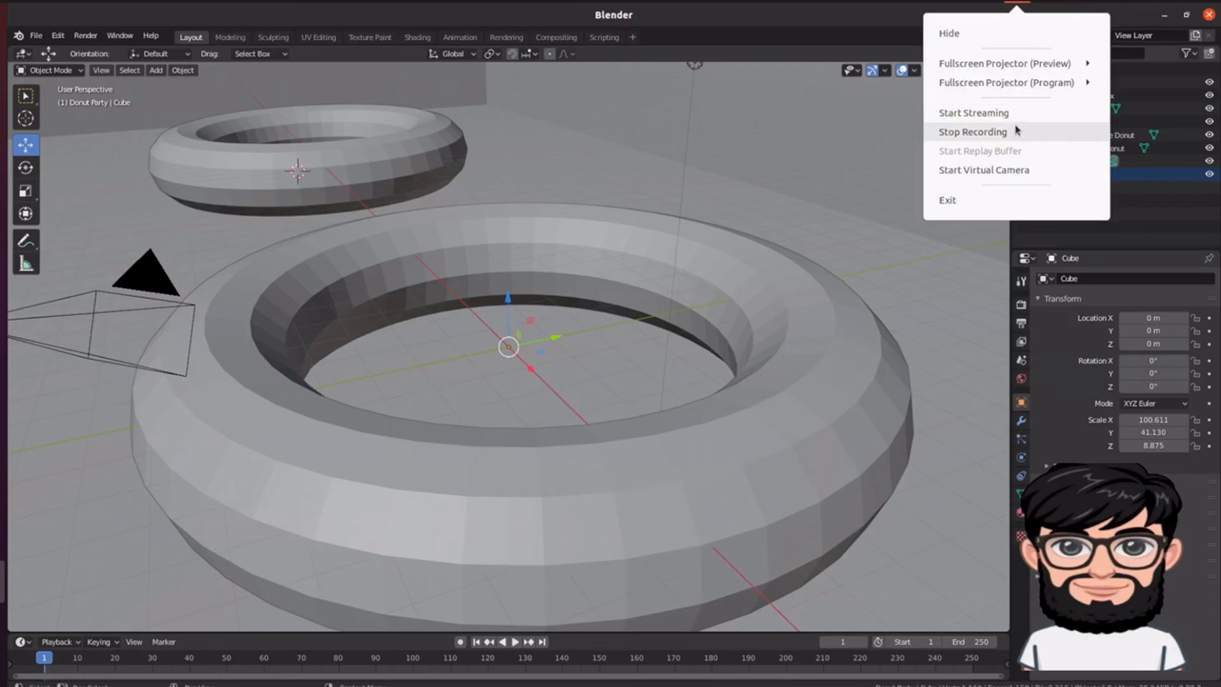